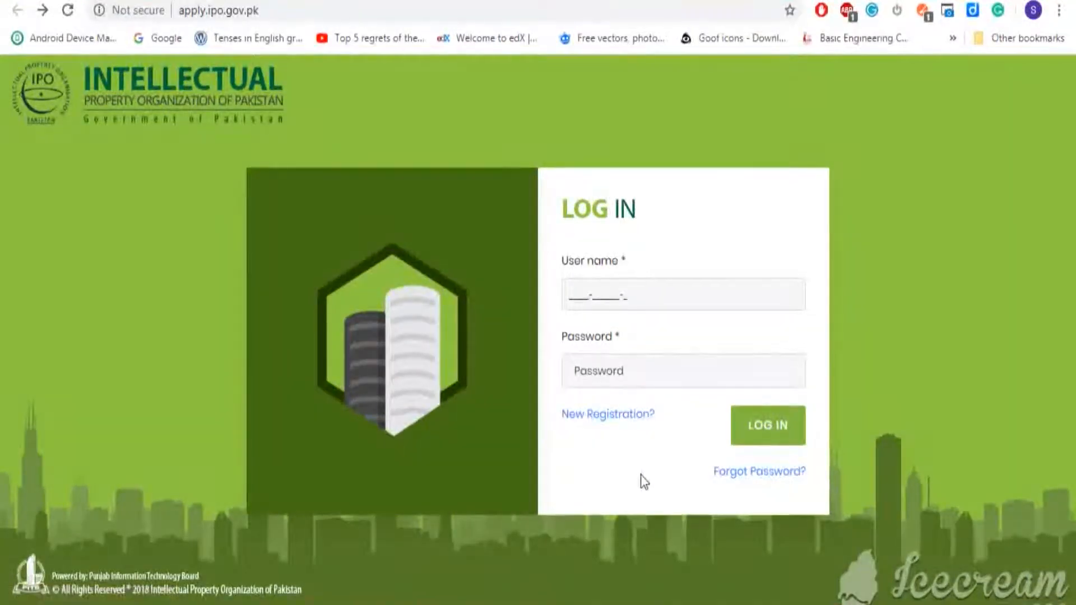
Start a new registration and enter the CNIC number, then confirm it.
{"action": "left_click", "coordinate": [590, 419]}
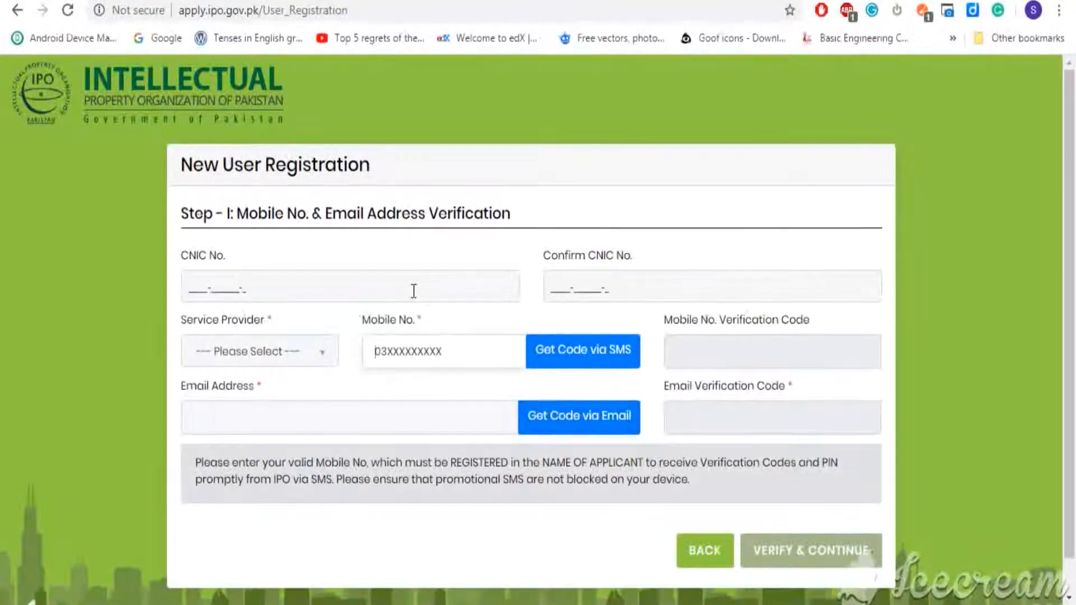
{"action": "left_click", "coordinate": [413, 291]}
{"action": "type", "text": "4"}
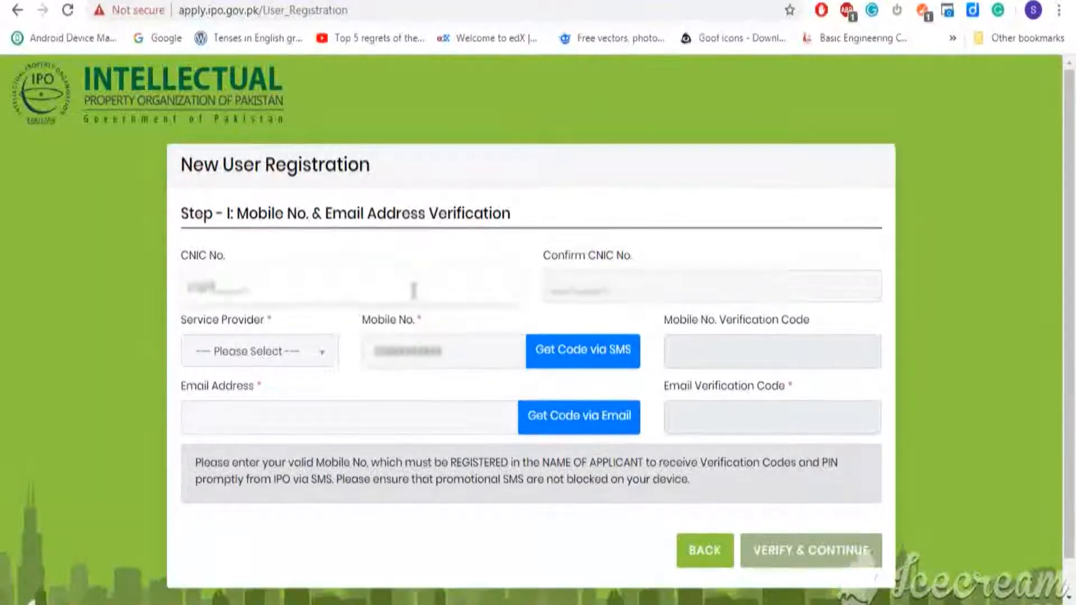
{"action": "left_click", "coordinate": [617, 288]}
{"action": "type", "text": "••••"}
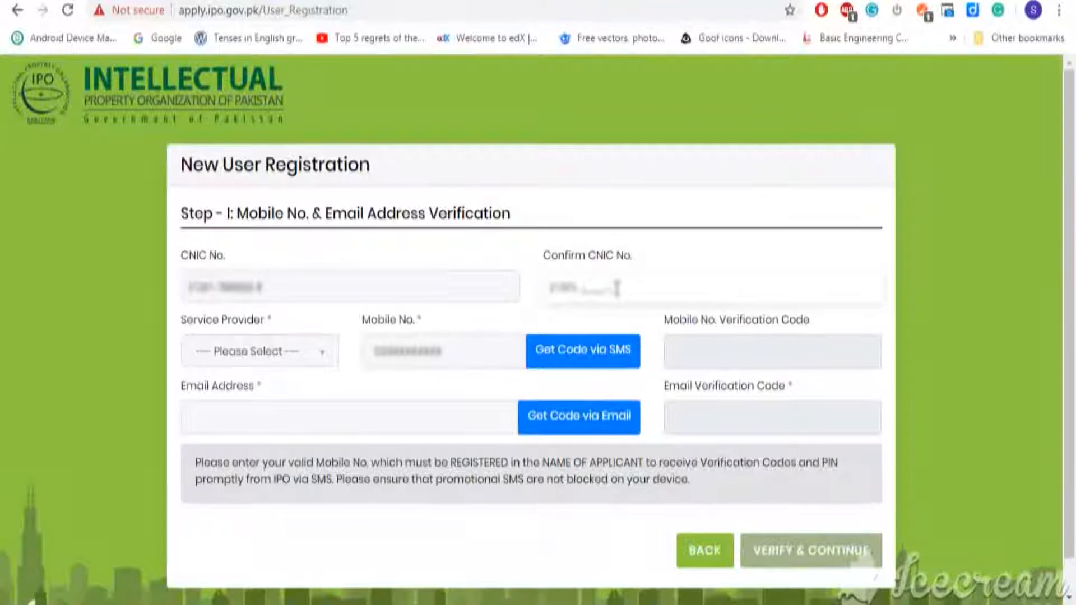
{"action": "type", "text": "••••••••"}
Choose MOBILINK, enter the mobile number and request an SMS verification code.
{"action": "left_click", "coordinate": [313, 358]}
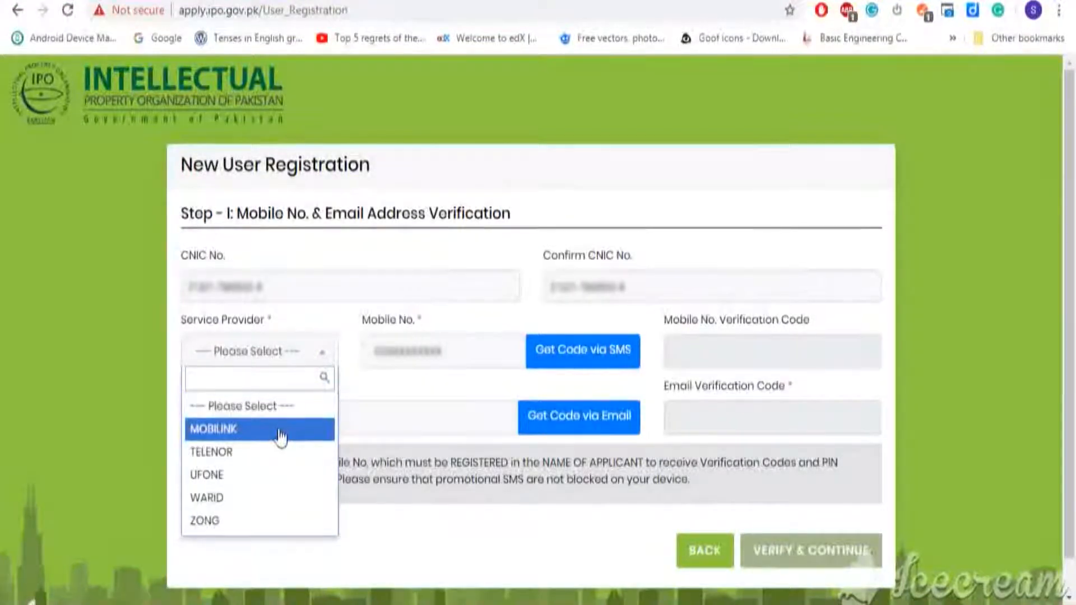
{"action": "left_click", "coordinate": [281, 434]}
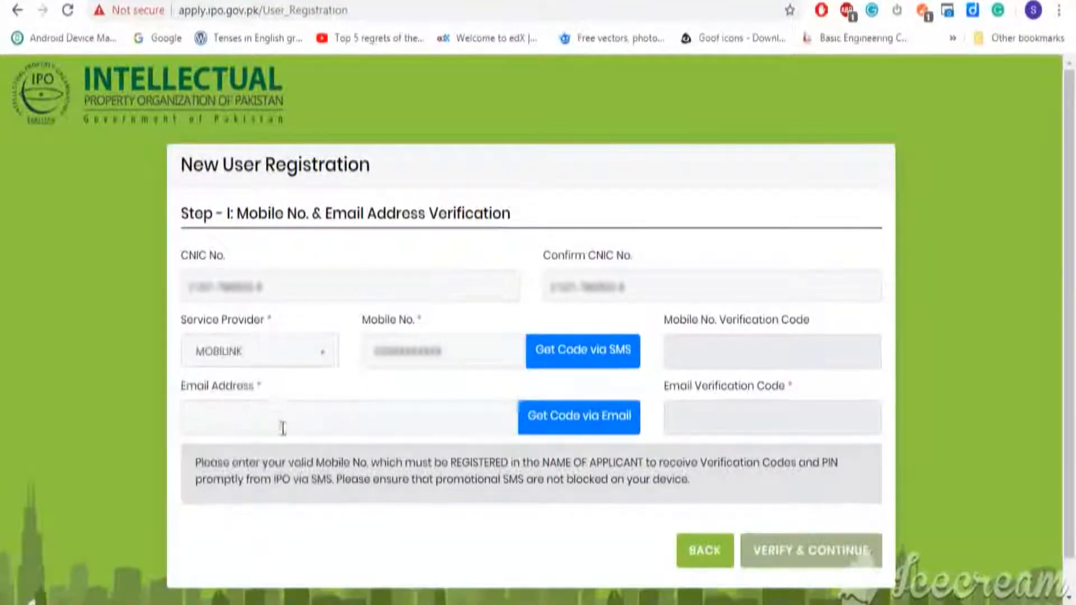
{"action": "left_click", "coordinate": [412, 351]}
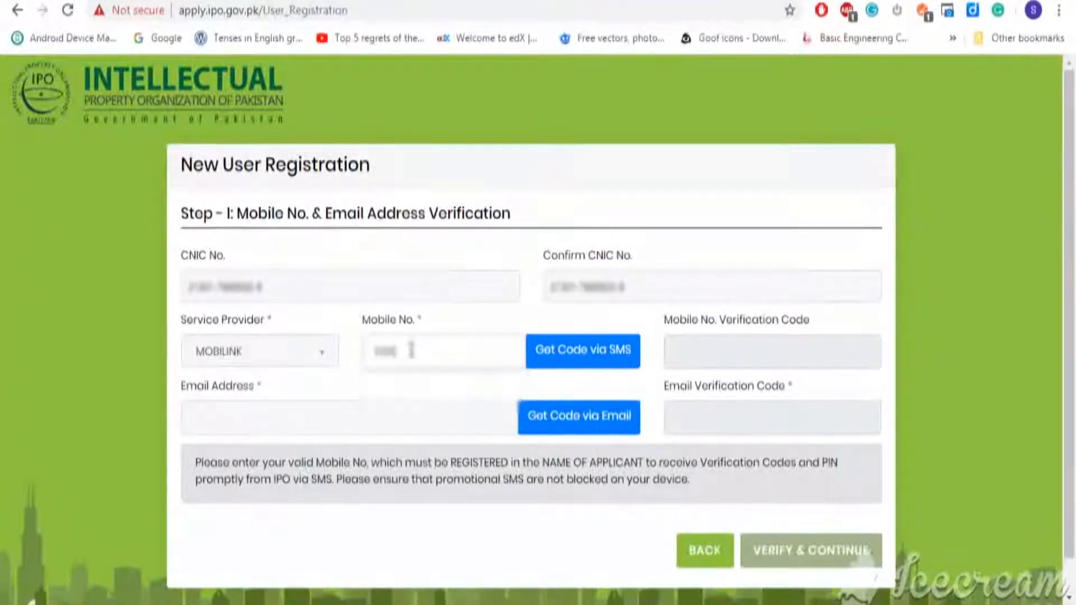
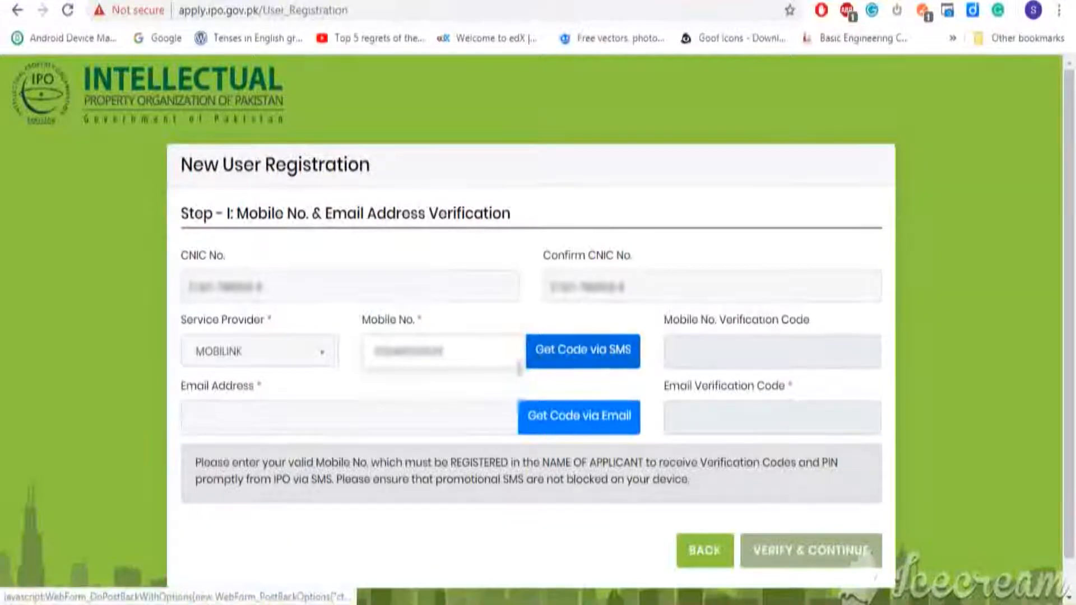
{"action": "left_click", "coordinate": [586, 358]}
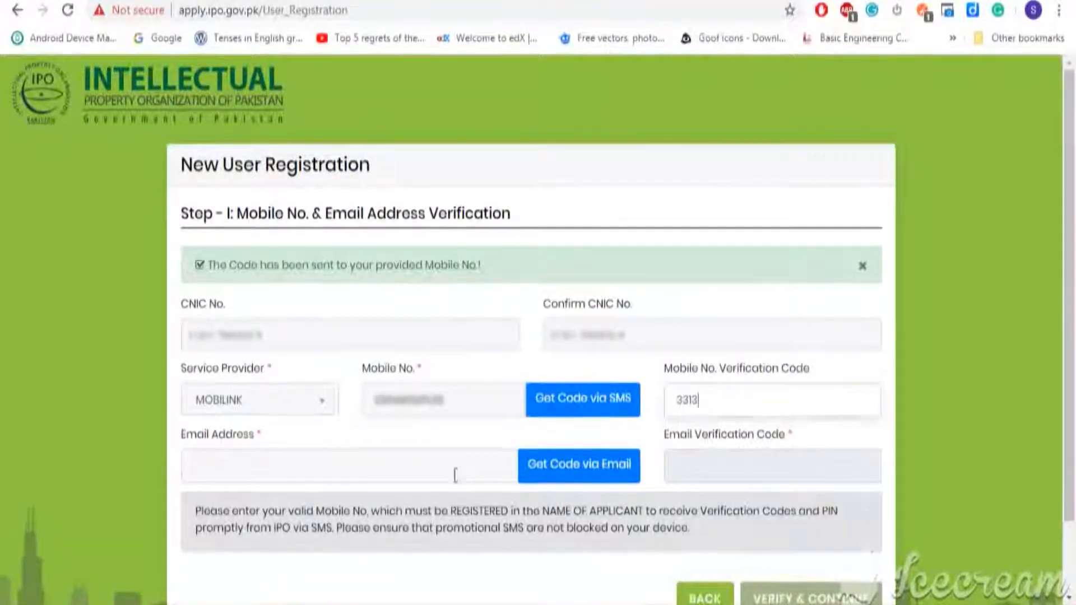
Enter the email address and request an email verification code.
{"action": "left_click", "coordinate": [424, 475]}
{"action": "type", "text": "..."}
{"action": "type", "text": "..."}
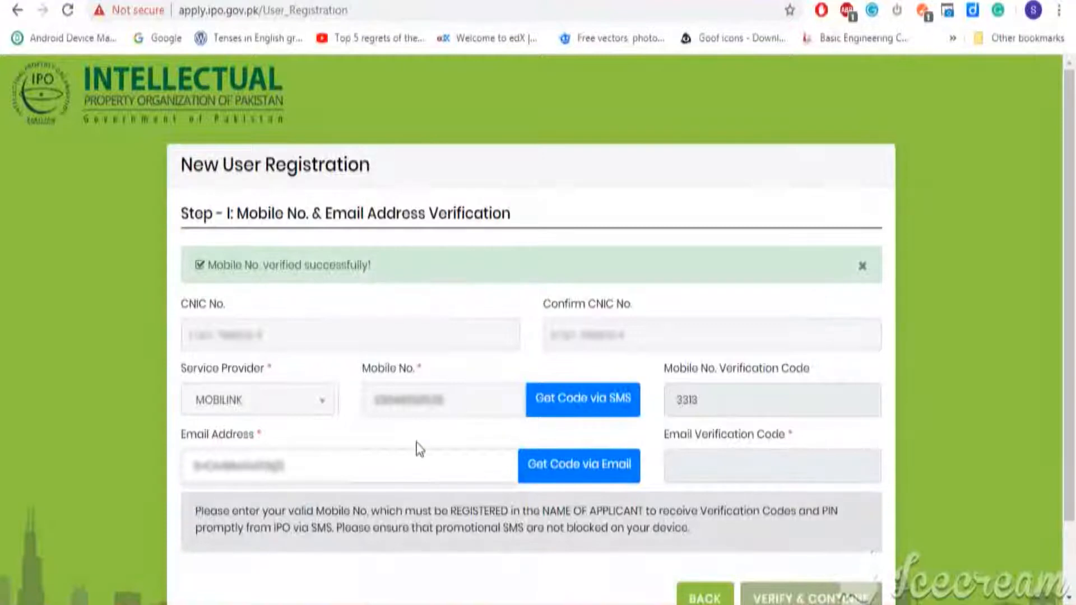
{"action": "type", "text": ".com"}
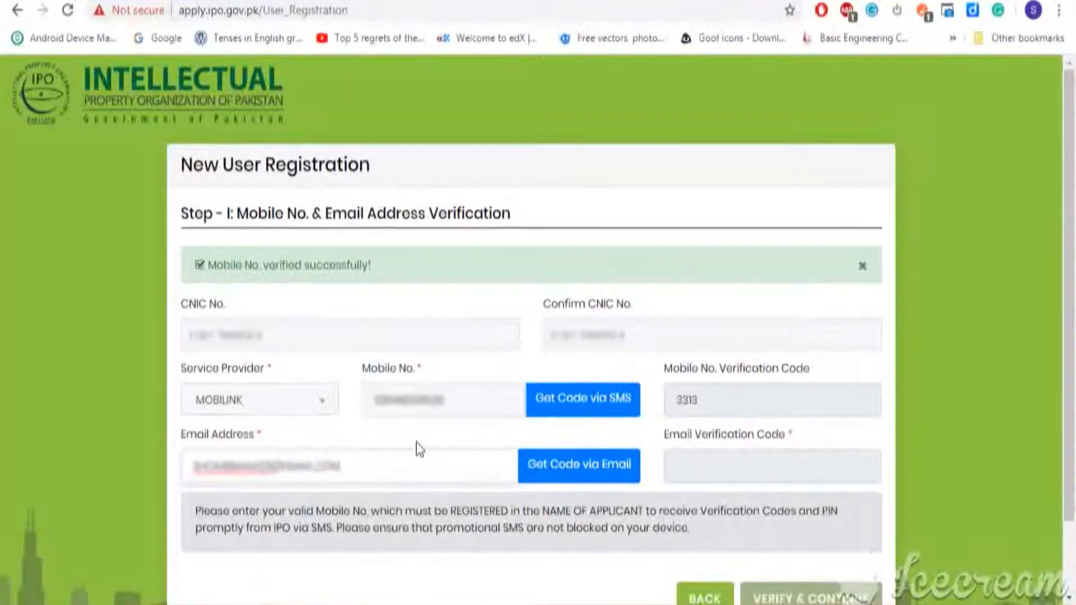
{"action": "left_click", "coordinate": [577, 465]}
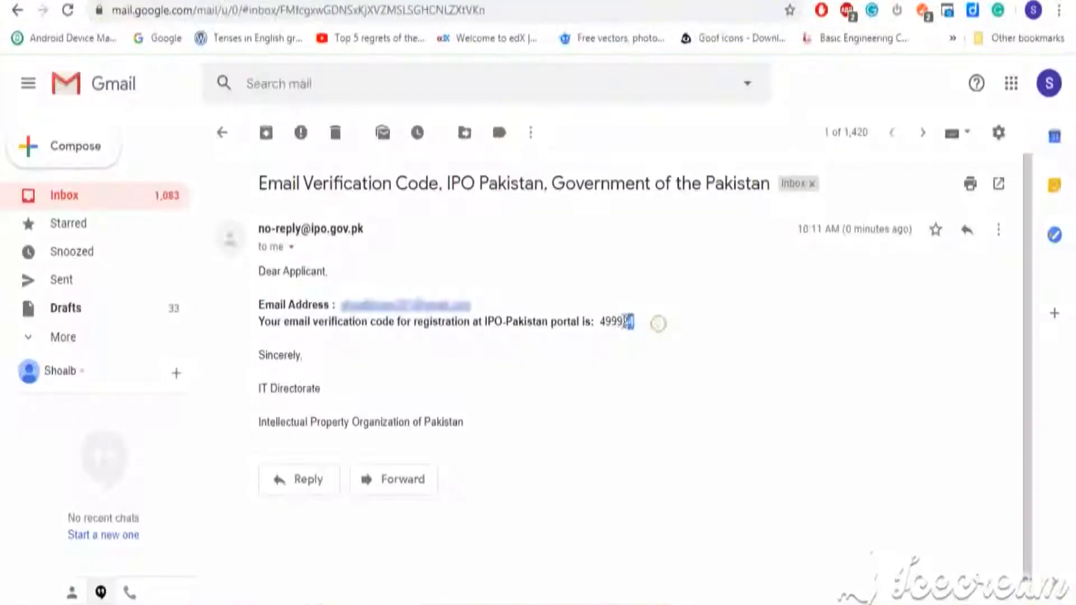
Copy the code from the email and paste it into Email Verification Code.
{"action": "left_click_drag", "start_coordinate": [653, 325], "coordinate": [603, 324]}
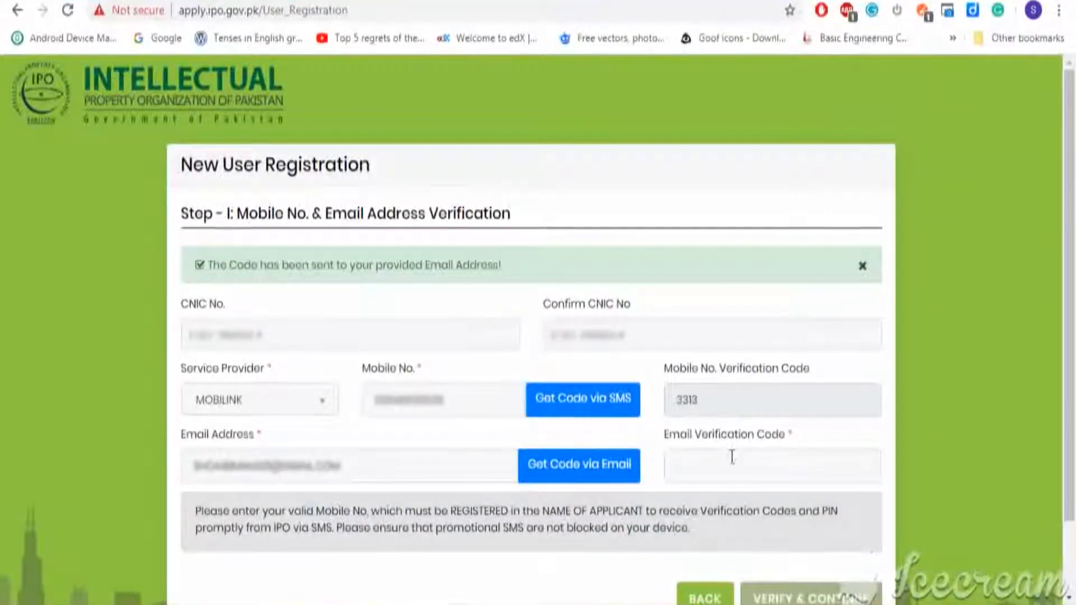
{"action": "left_click", "coordinate": [731, 457]}
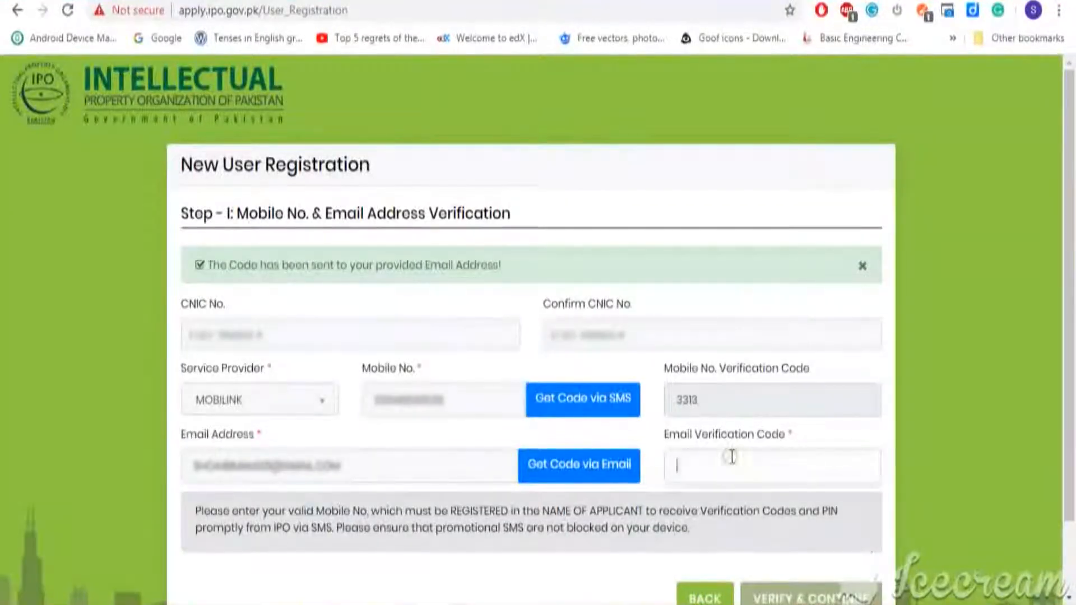
{"action": "key", "text": "ctrl+v"}
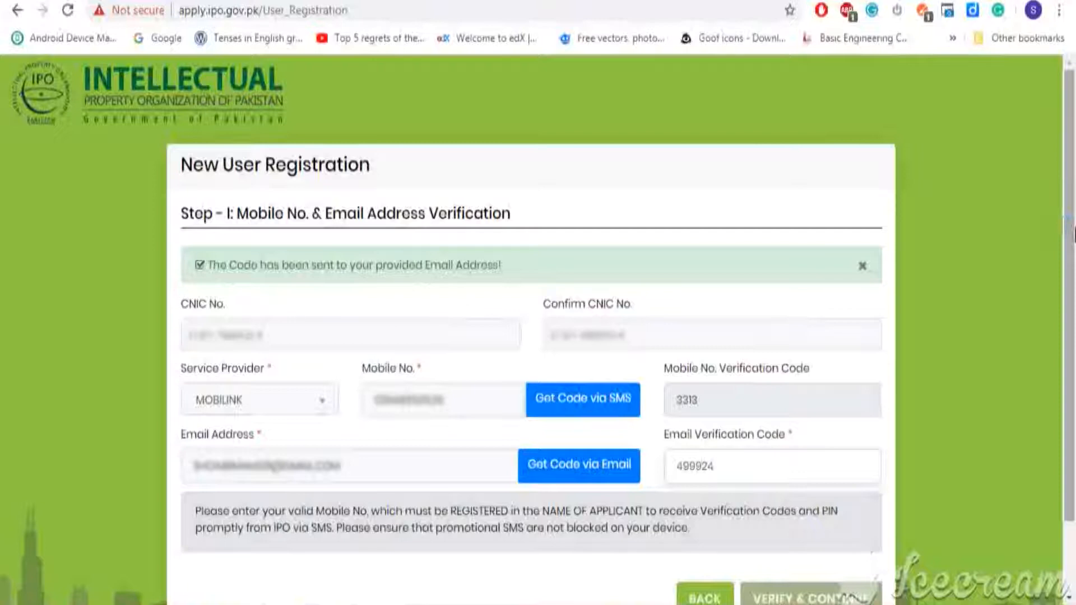
{"action": "left_click_drag", "start_coordinate": [1073, 229], "coordinate": [1073, 302]}
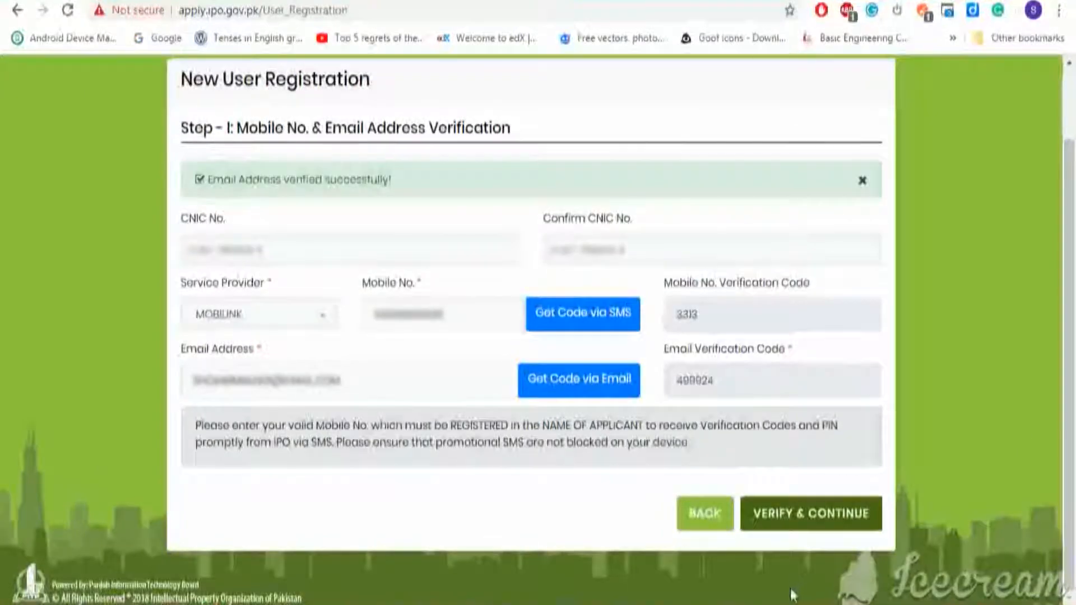
Continue to Step II, enter the applicant's full name and select MALE gender.
{"action": "left_click", "coordinate": [800, 526]}
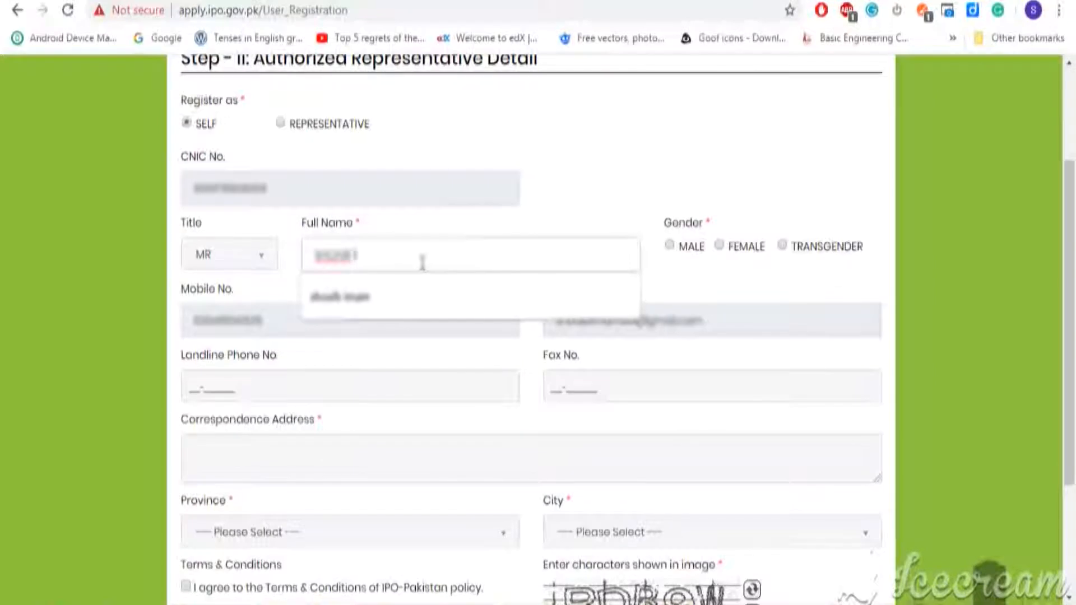
{"action": "type", "text": "khan"}
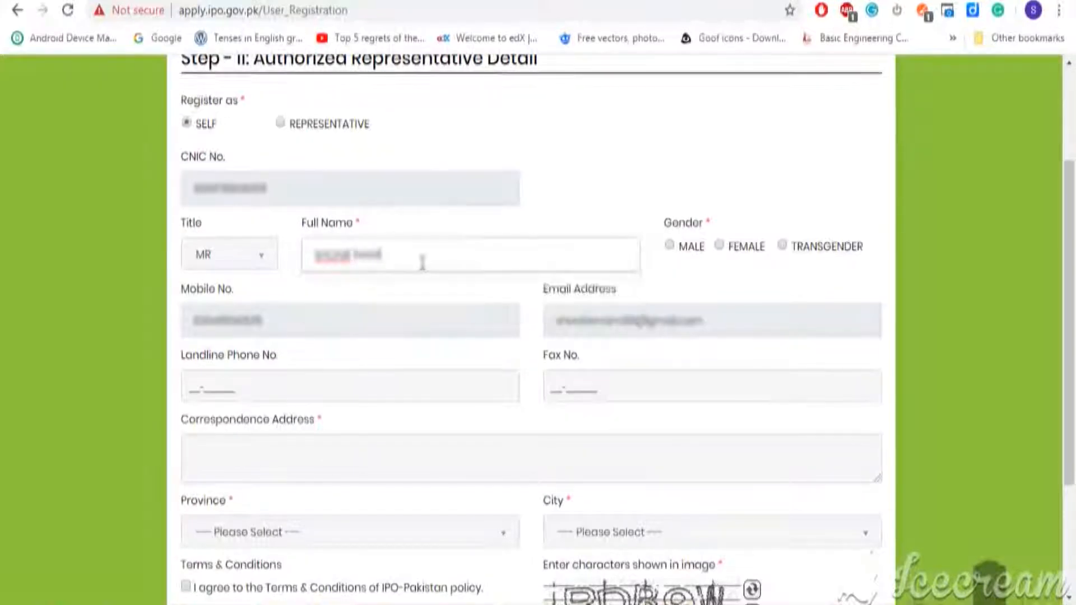
{"action": "left_click", "coordinate": [669, 246]}
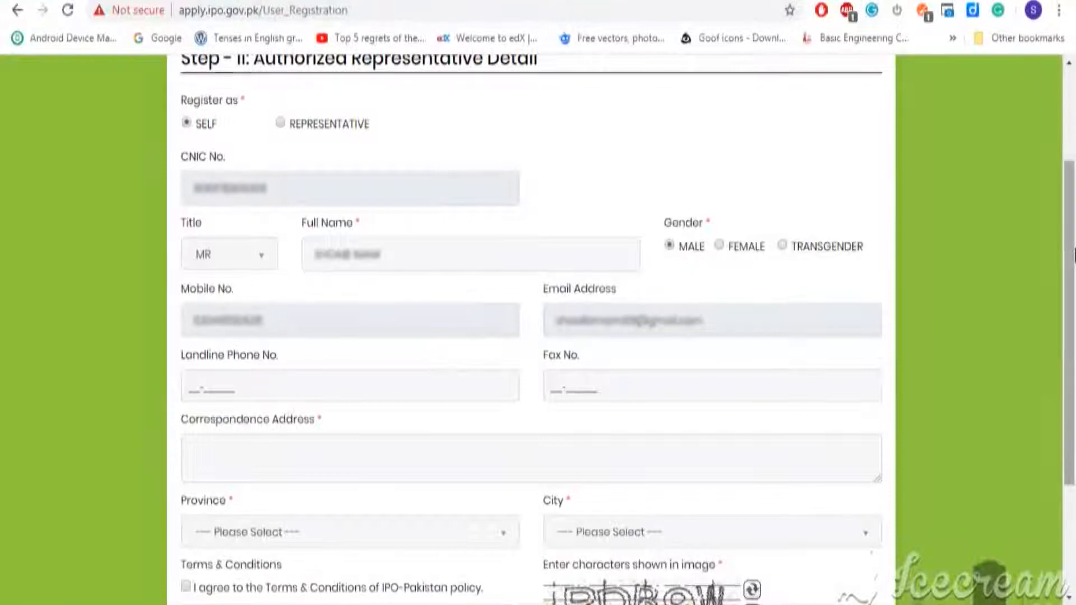
{"action": "left_click_drag", "start_coordinate": [1073, 255], "coordinate": [1073, 322]}
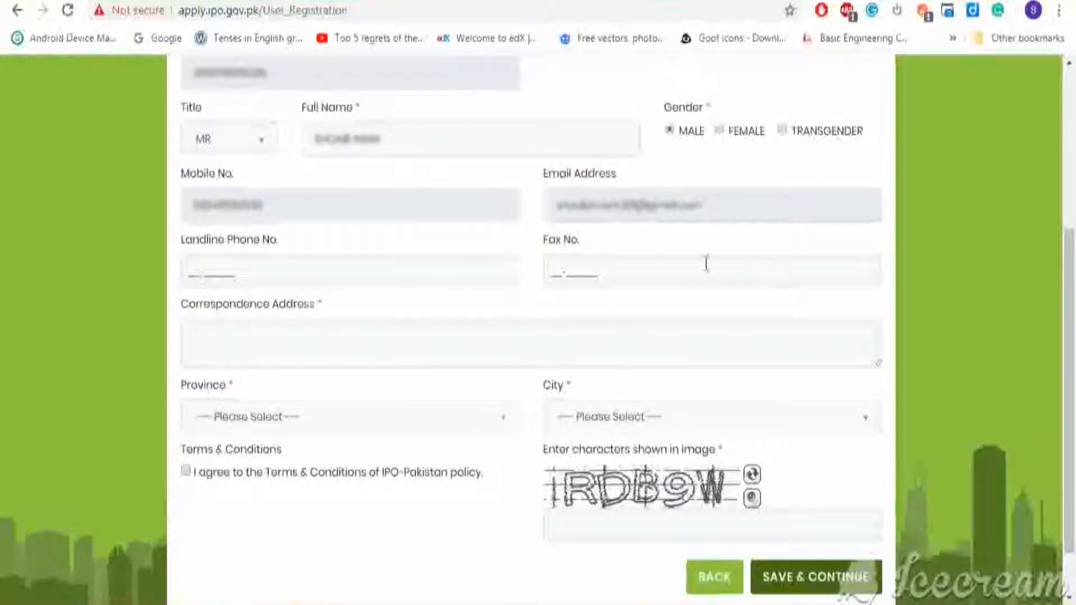
Enter the correspondence address with province PUNJAB and city LAHORE.
{"action": "left_click", "coordinate": [611, 320]}
{"action": "type", "text": "aziz"}
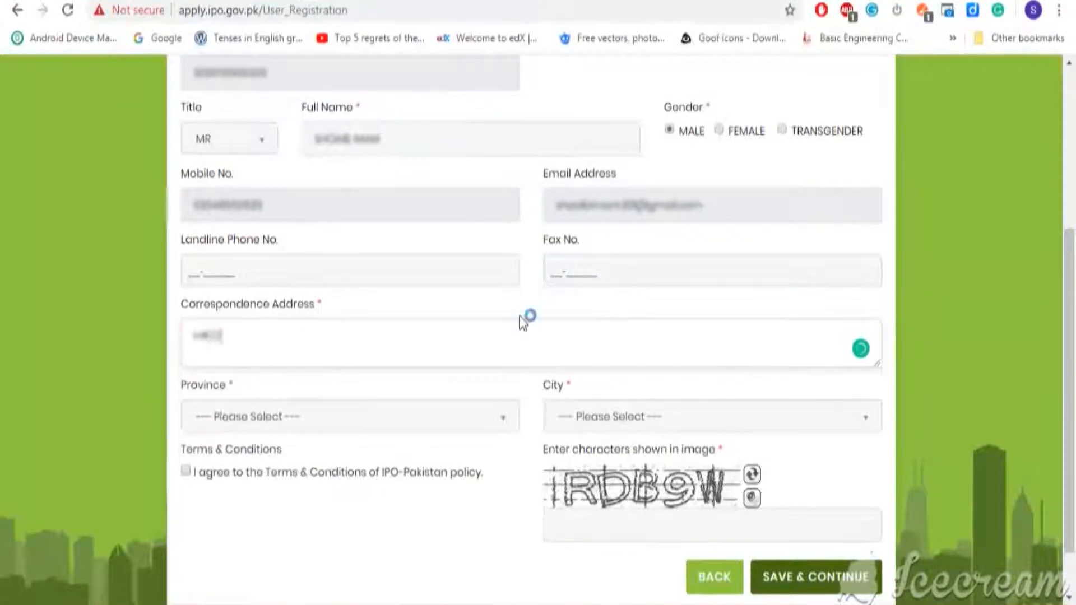
{"action": "type", "text": "TRE"}
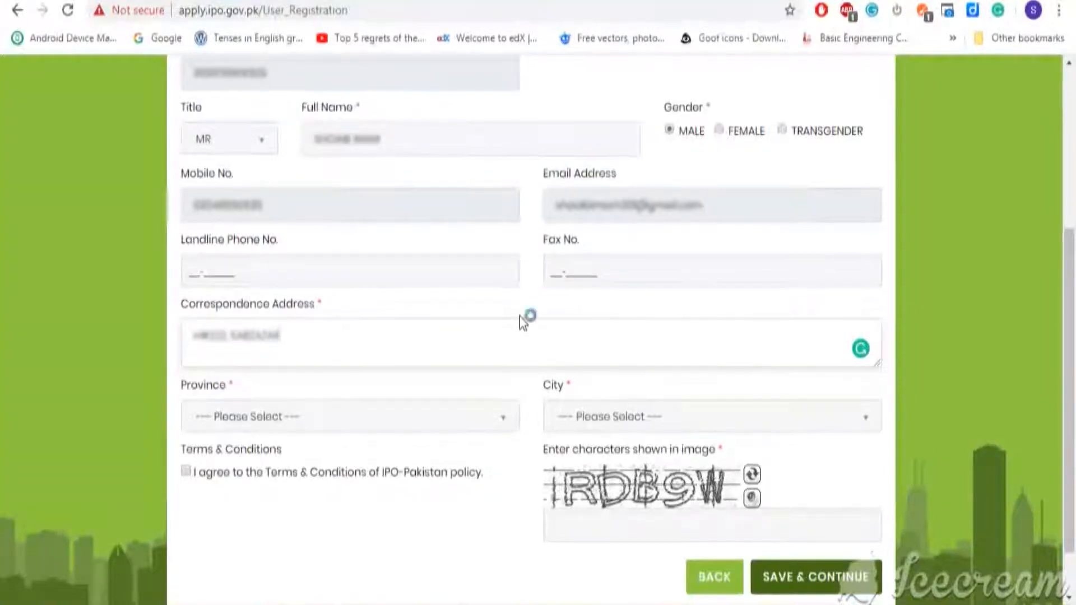
{"action": "left_click", "coordinate": [367, 416]}
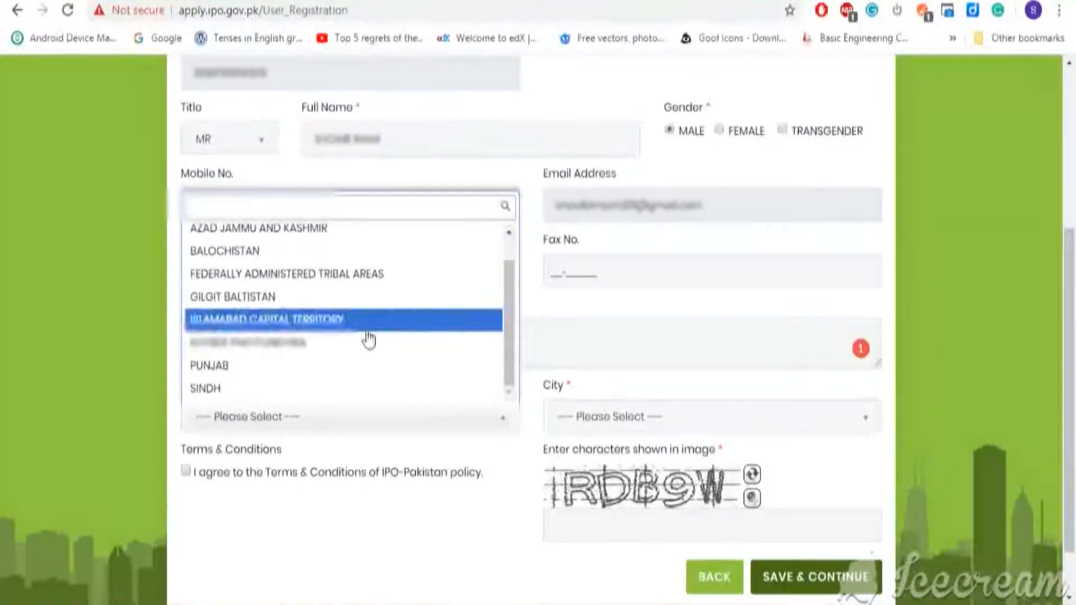
{"action": "left_click", "coordinate": [368, 367]}
{"action": "left_click", "coordinate": [851, 420]}
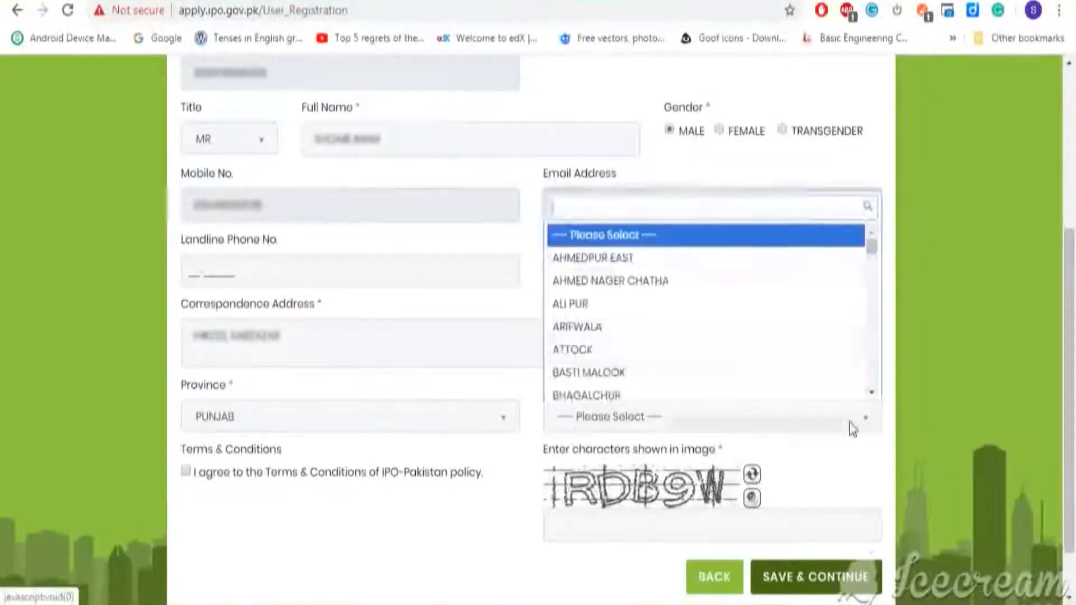
{"action": "type", "text": "laho"}
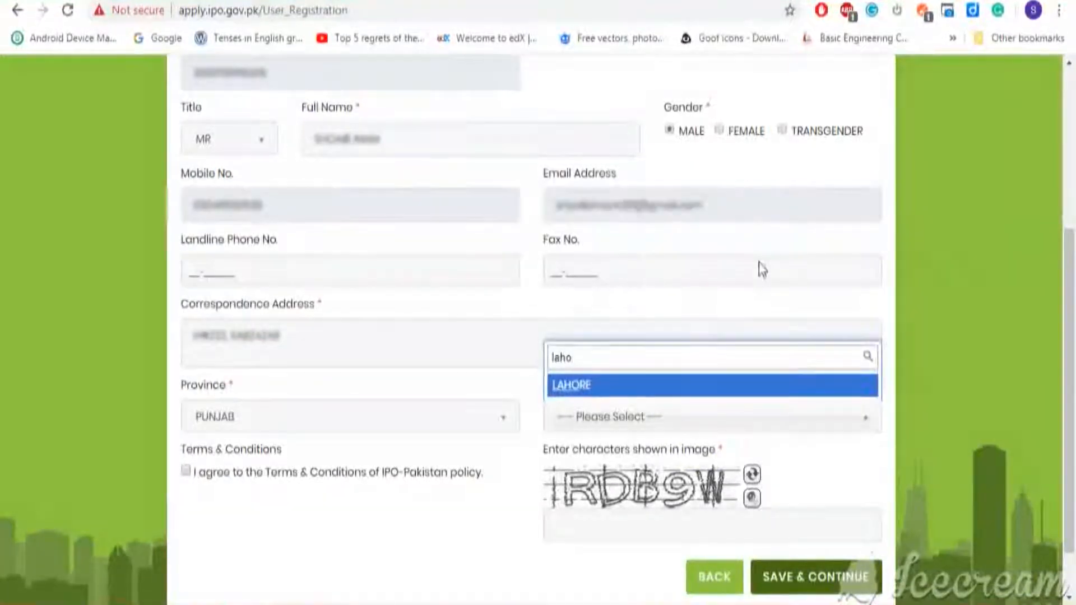
{"action": "left_click", "coordinate": [687, 393]}
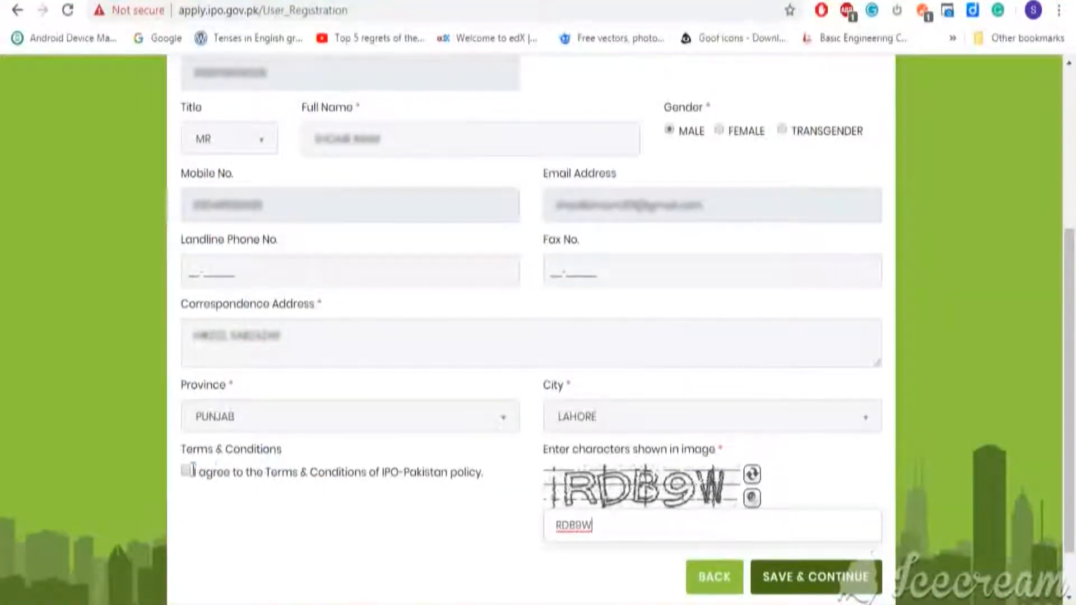
Accept the terms, enter the captcha characters and submit the registration.
{"action": "left_click", "coordinate": [188, 473]}
{"action": "left_click", "coordinate": [277, 527]}
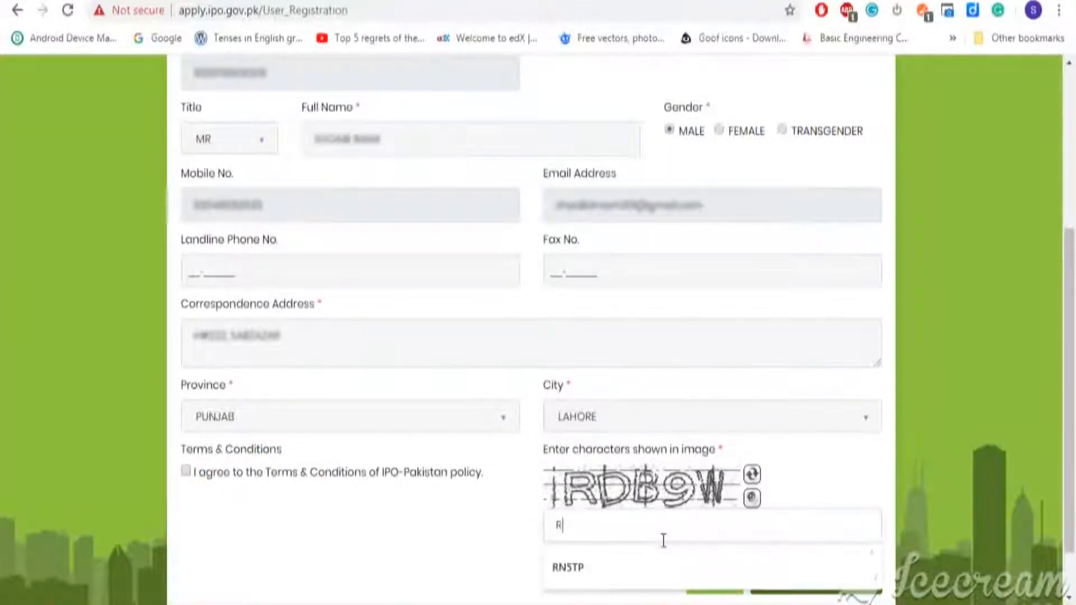
{"action": "left_click", "coordinate": [663, 540]}
{"action": "type", "text": "RDB9W"}
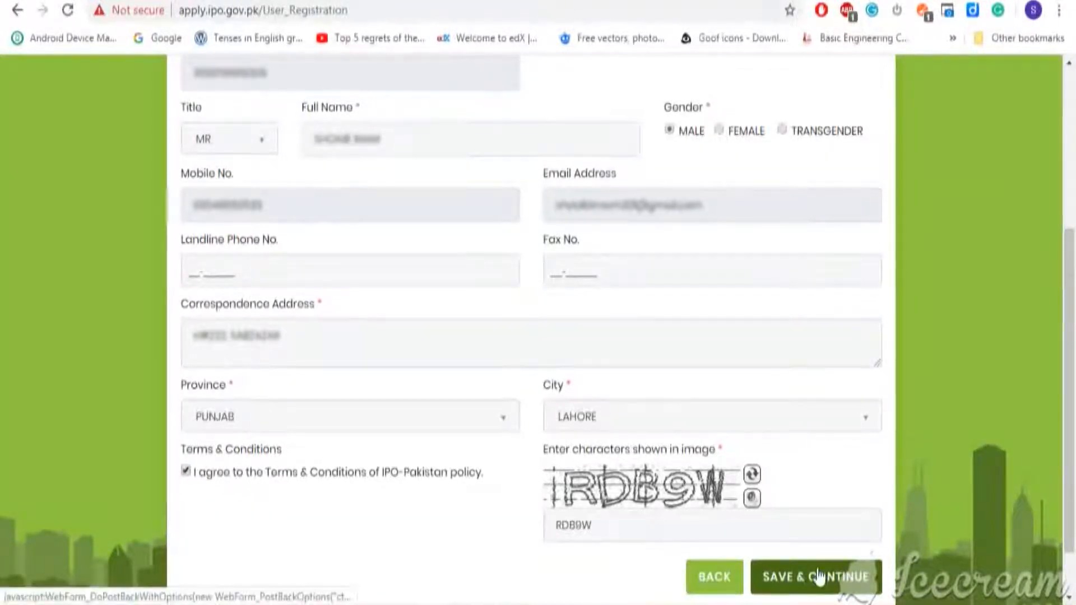
{"action": "left_click", "coordinate": [818, 575]}
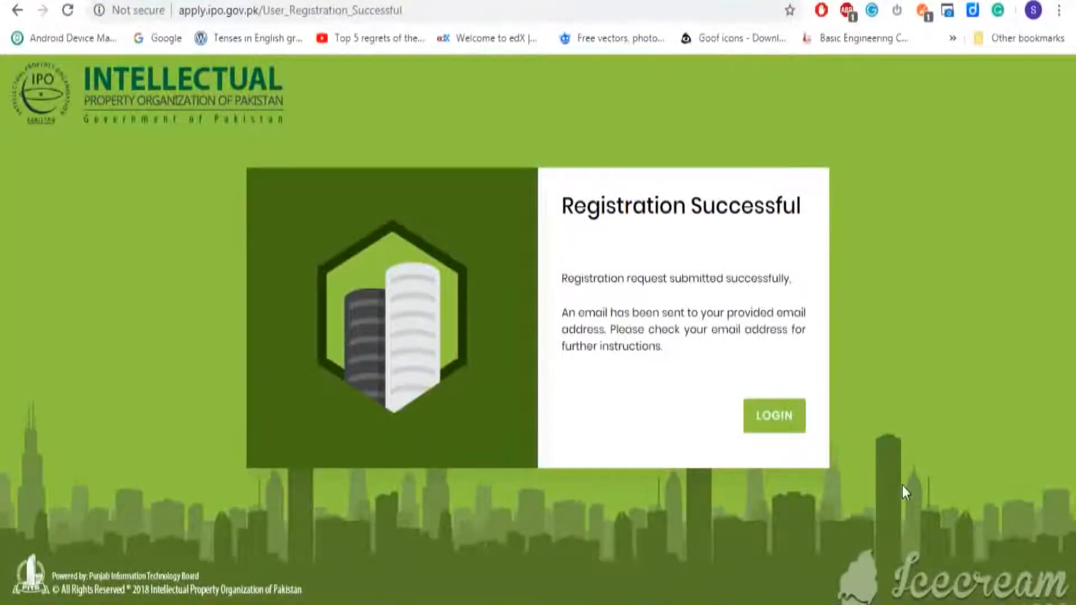
Log in to the portal with the username and password from the welcome email.
{"action": "left_click", "coordinate": [791, 432]}
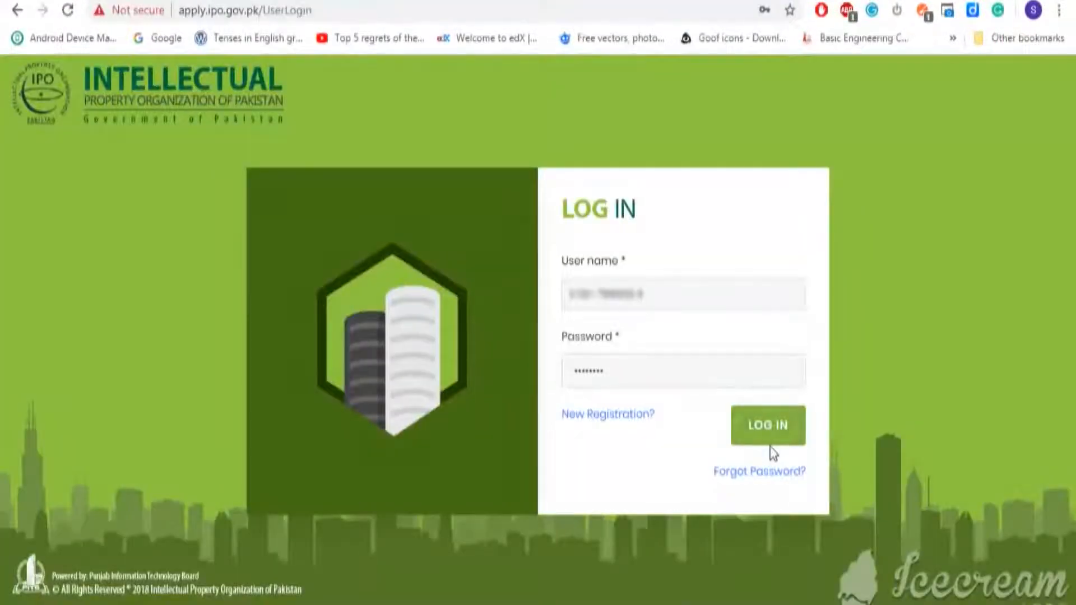
{"action": "left_click", "coordinate": [762, 429]}
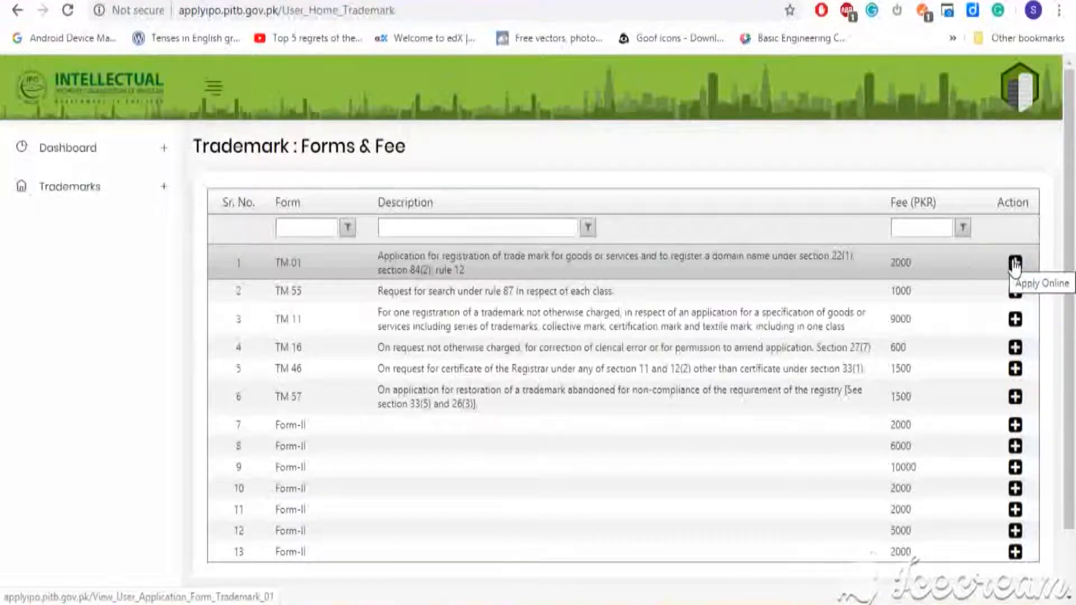
{"action": "left_click", "coordinate": [1015, 265]}
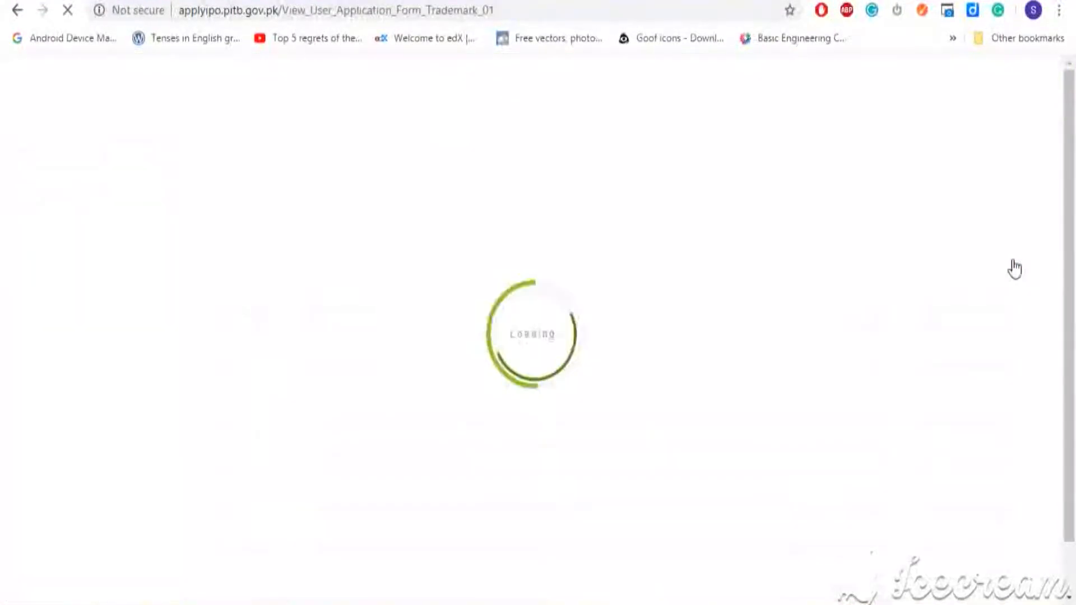
Add a new TM-01 application and select IPO LAHORE as the designated office.
{"action": "left_click", "coordinate": [313, 240]}
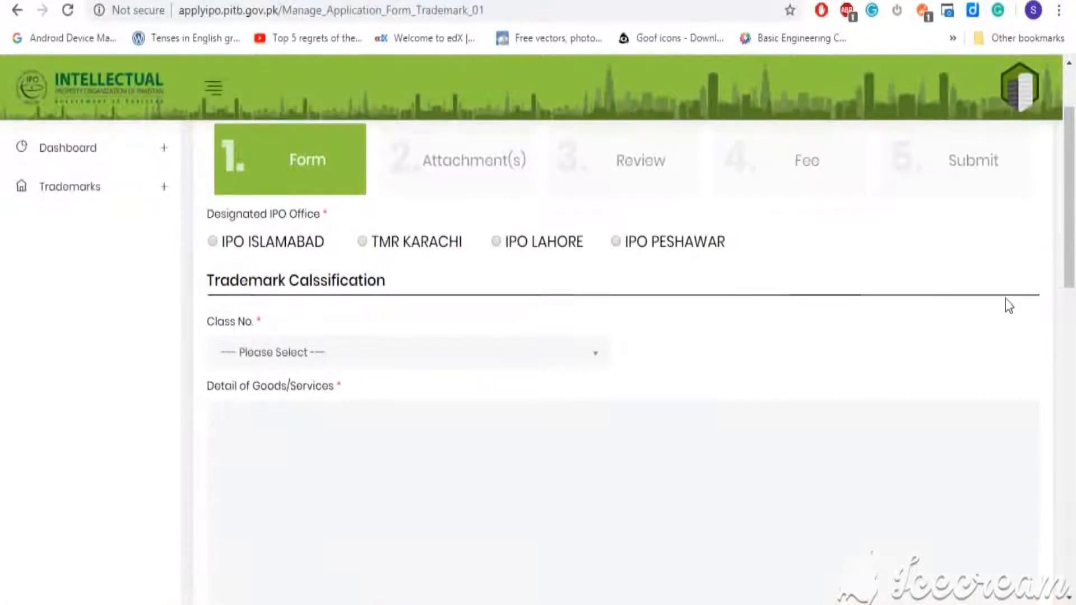
{"action": "mouse_move", "coordinate": [1073, 182]}
{"action": "left_mouse_down"}
{"action": "mouse_move", "coordinate": [1074, 144]}
{"action": "mouse_move", "coordinate": [1074, 165]}
{"action": "left_mouse_up"}
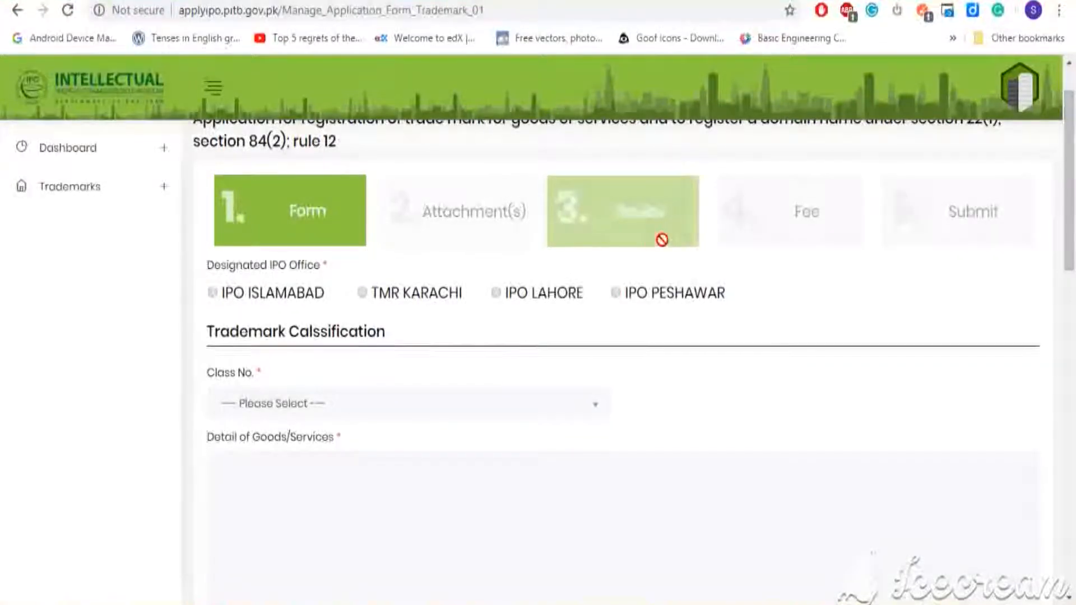
{"action": "left_click", "coordinate": [499, 293]}
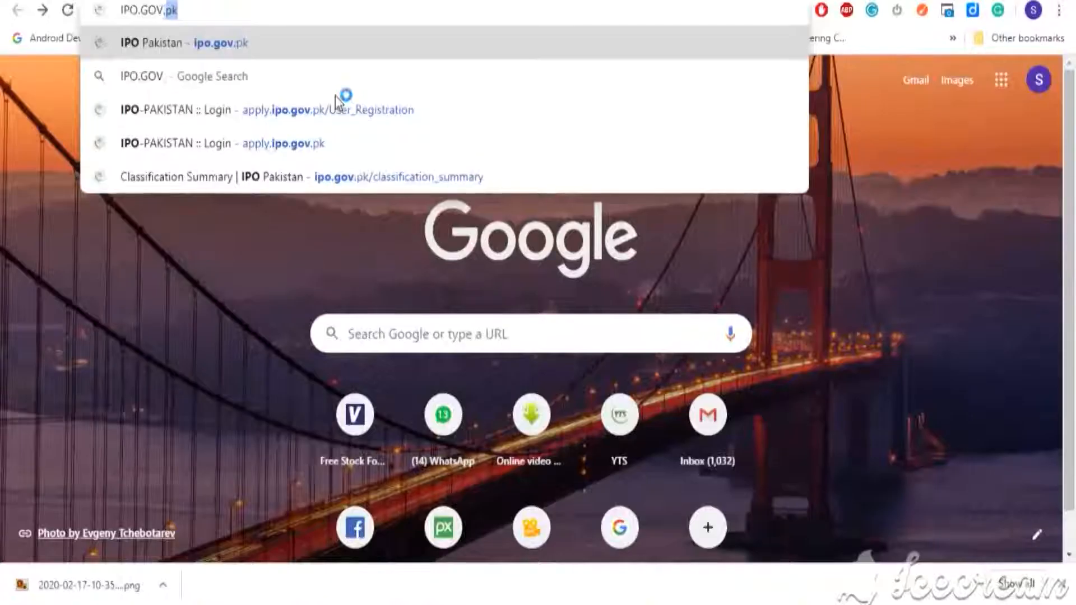
Load ipo.gov.pk and review TRADEMARKS > Classification > Classification Summary's class list.
{"action": "type", "text": ".PK"}
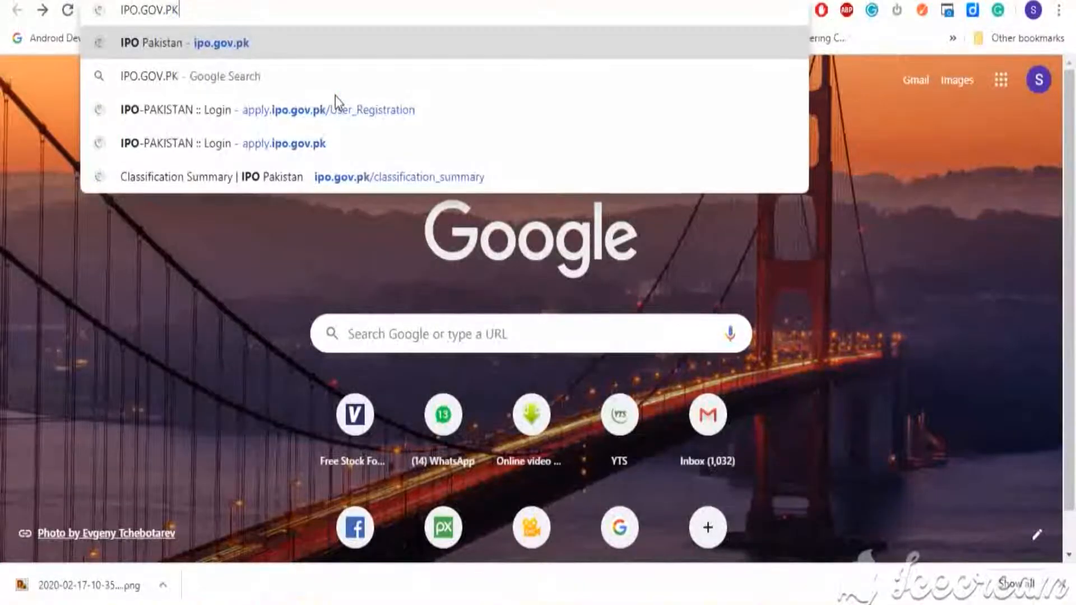
{"action": "key", "text": "Return"}
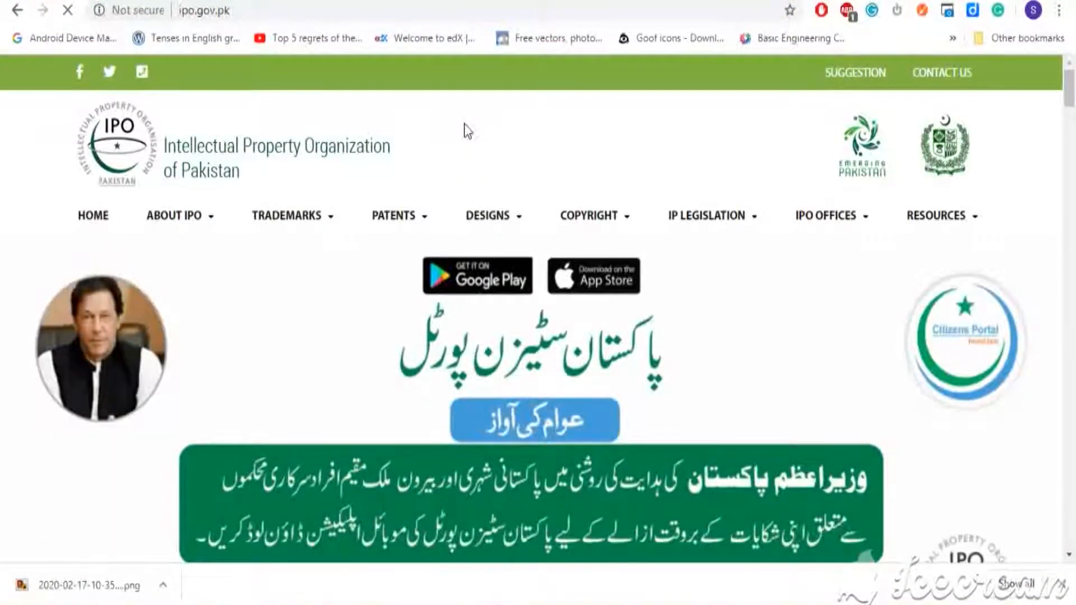
{"action": "left_click", "coordinate": [335, 216]}
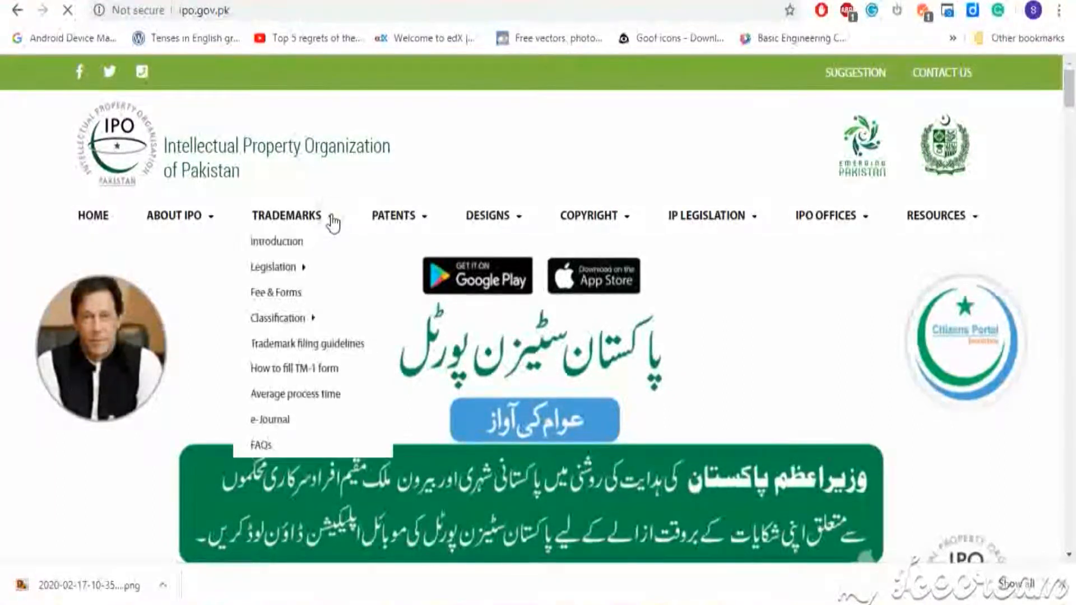
{"action": "mouse_move", "coordinate": [315, 321]}
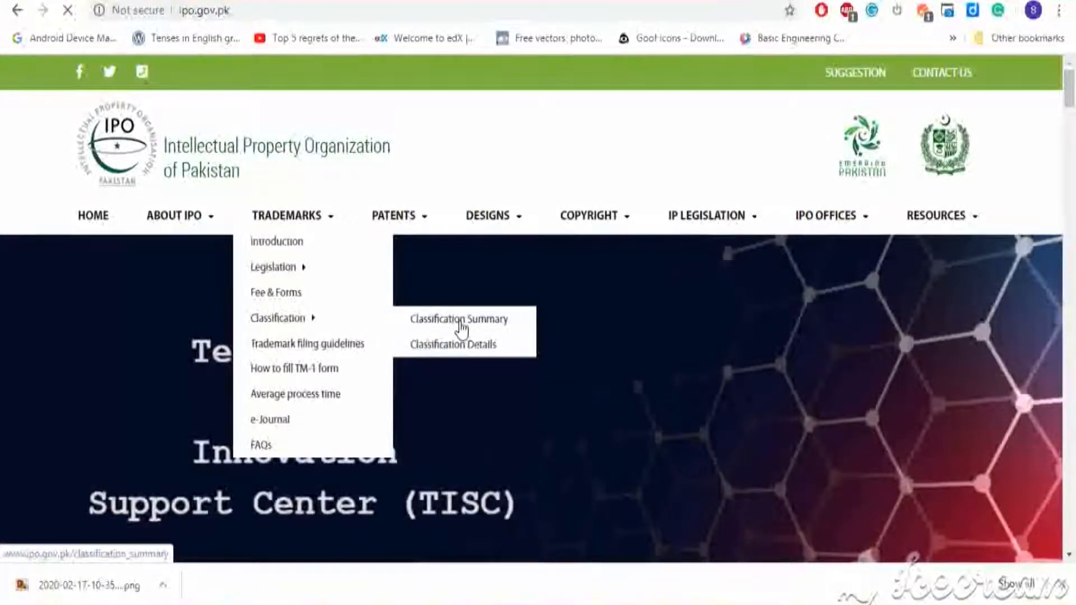
{"action": "left_click", "coordinate": [460, 322]}
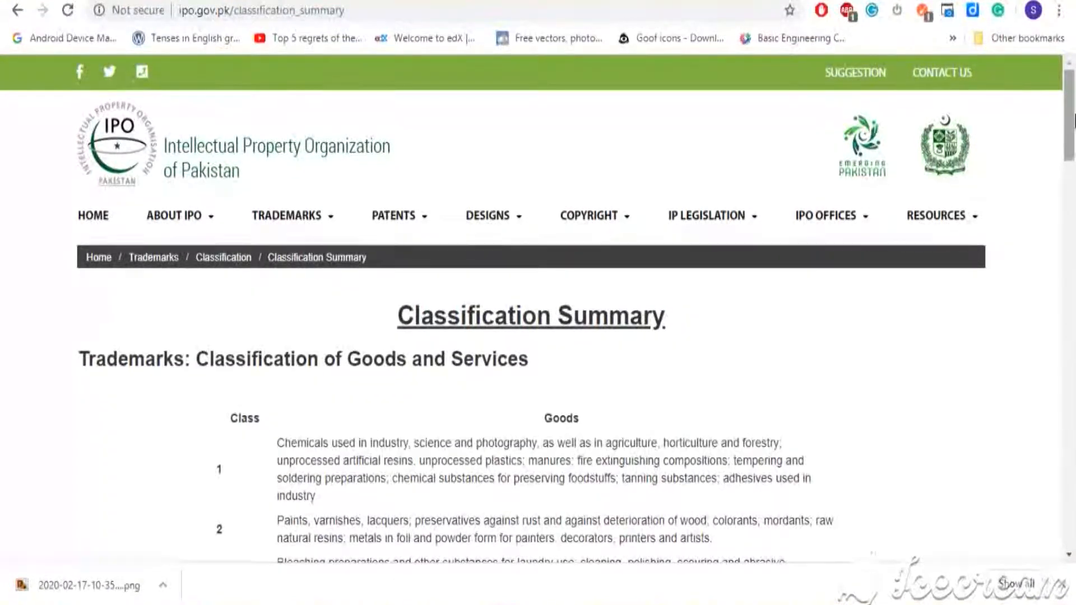
{"action": "left_click_drag", "start_coordinate": [1073, 119], "coordinate": [1073, 456]}
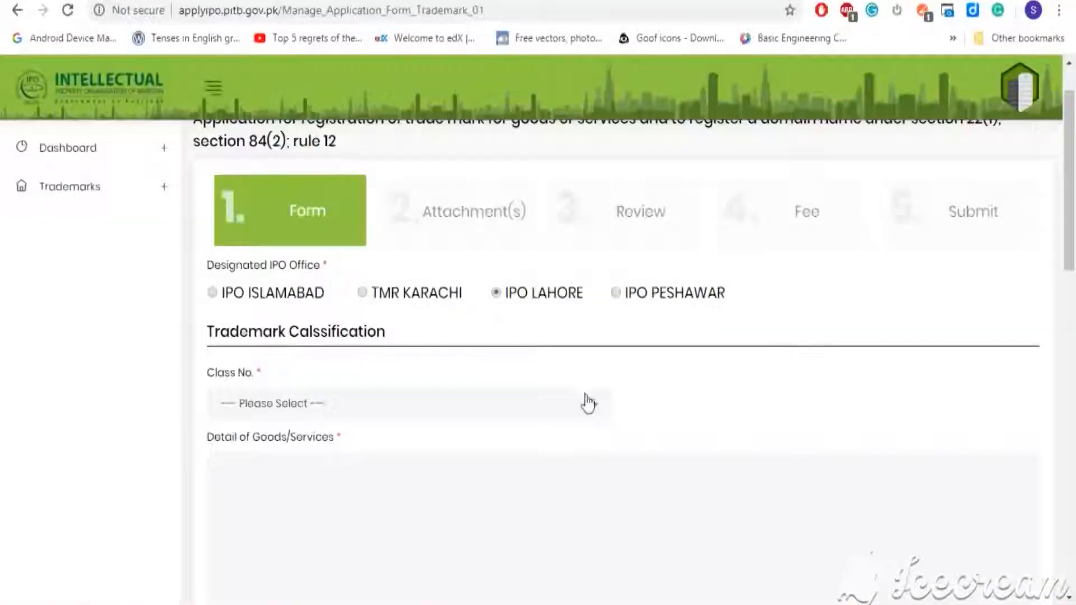
Choose Class No. 3 and enter SOAP as the Detail of Goods/Services.
{"action": "left_click", "coordinate": [594, 409]}
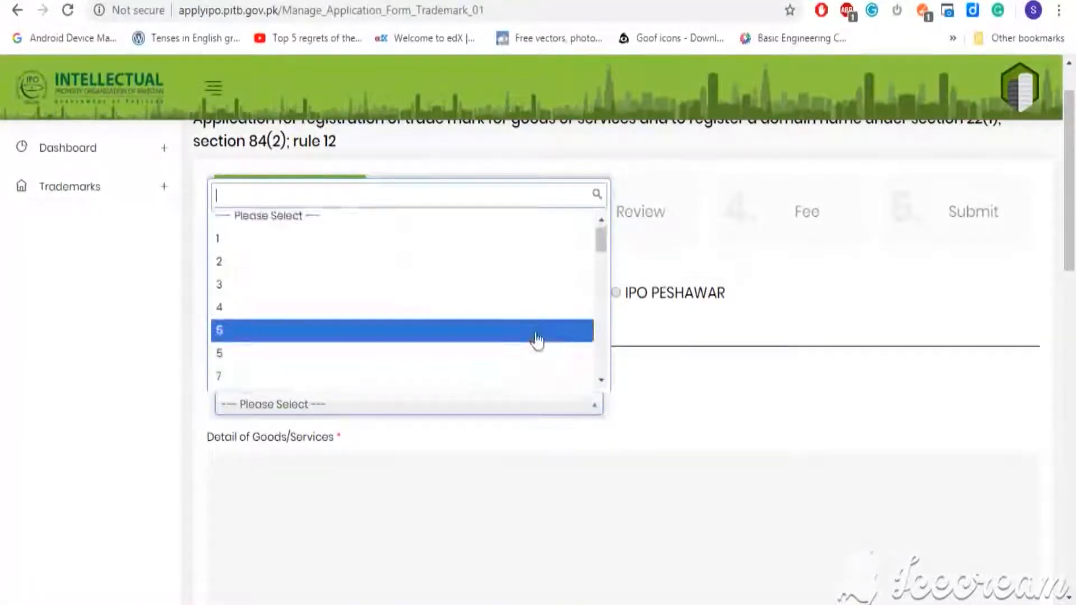
{"action": "left_click", "coordinate": [519, 288]}
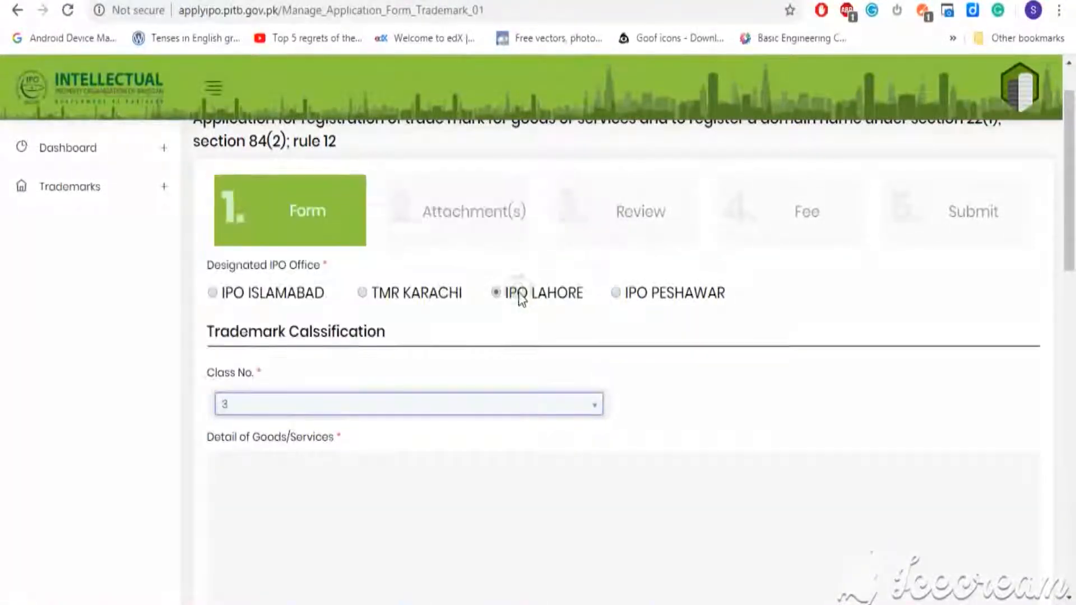
{"action": "left_click", "coordinate": [543, 455]}
{"action": "left_click", "coordinate": [395, 462]}
{"action": "type", "text": "SOAP"}
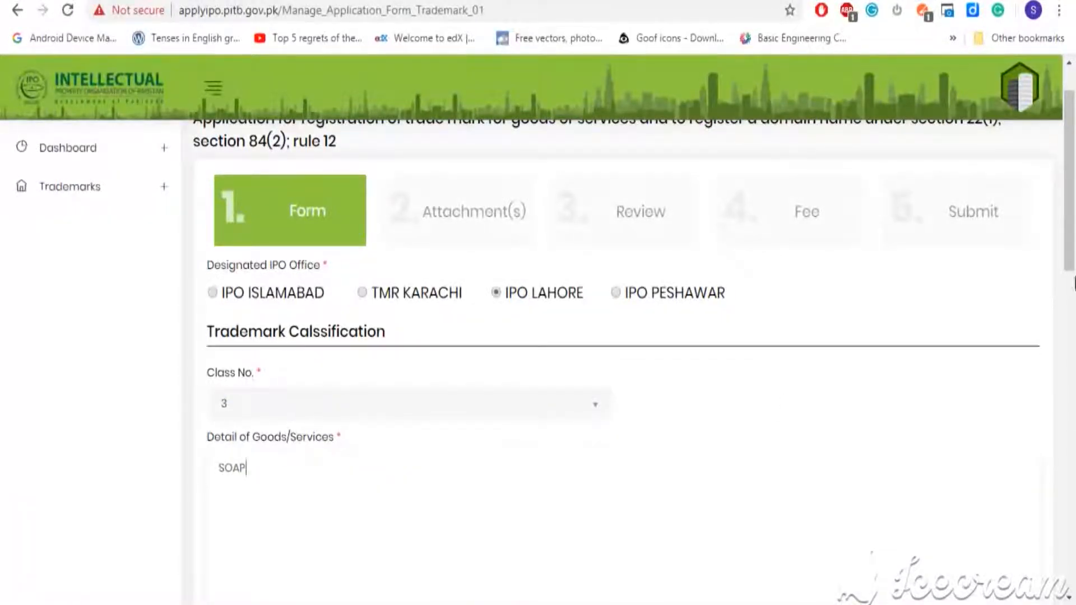
{"action": "left_click_drag", "start_coordinate": [1073, 194], "coordinate": [1073, 372]}
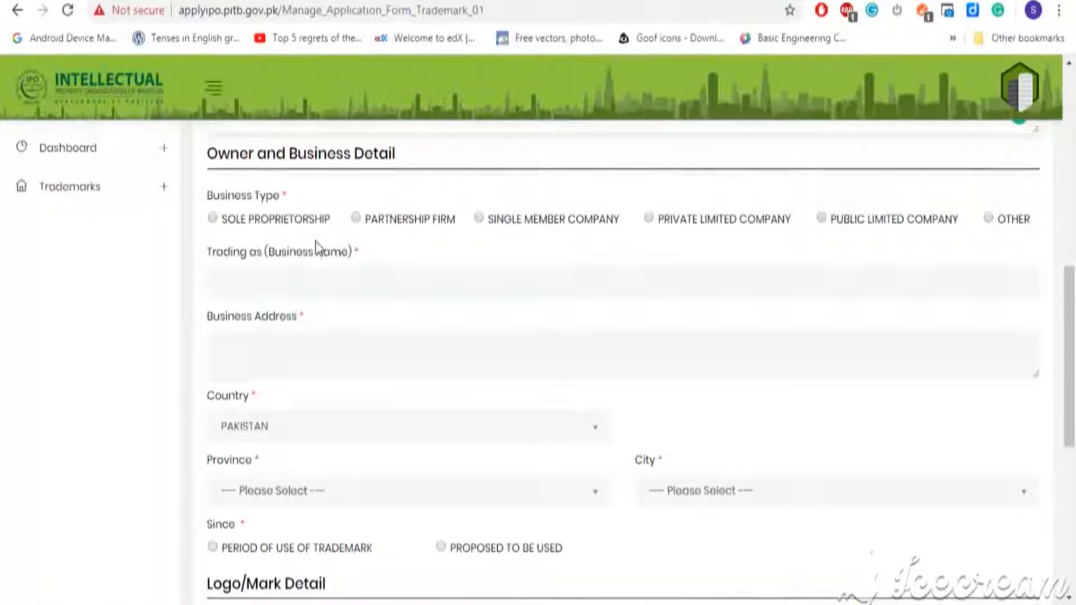
Select SOLE PROPRIETORSHIP, enter trading name BEST SOAP and the business address.
{"action": "left_click", "coordinate": [213, 218]}
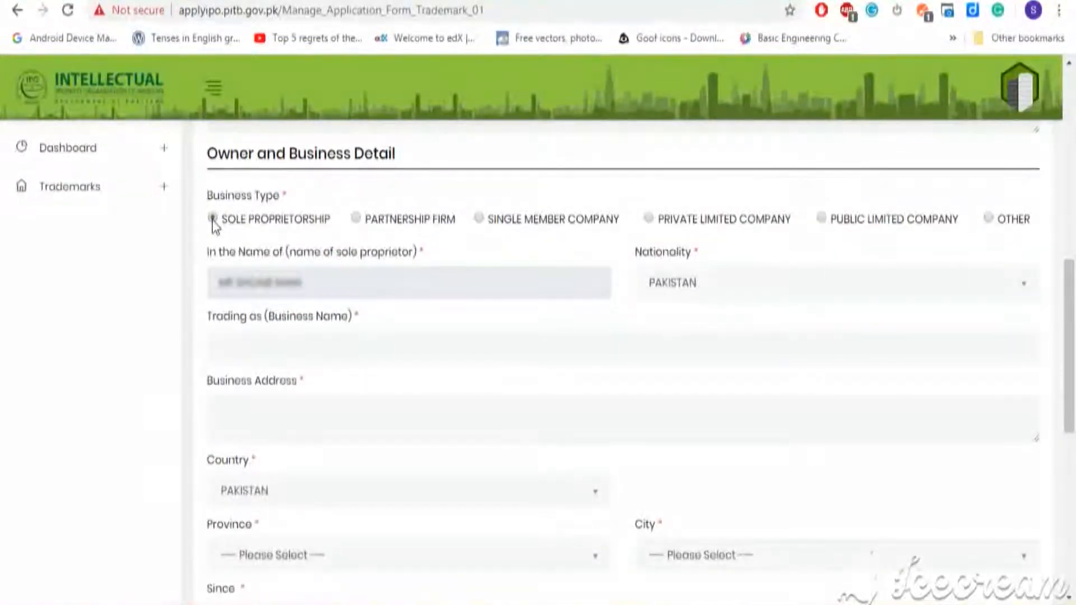
{"action": "left_click", "coordinate": [331, 344]}
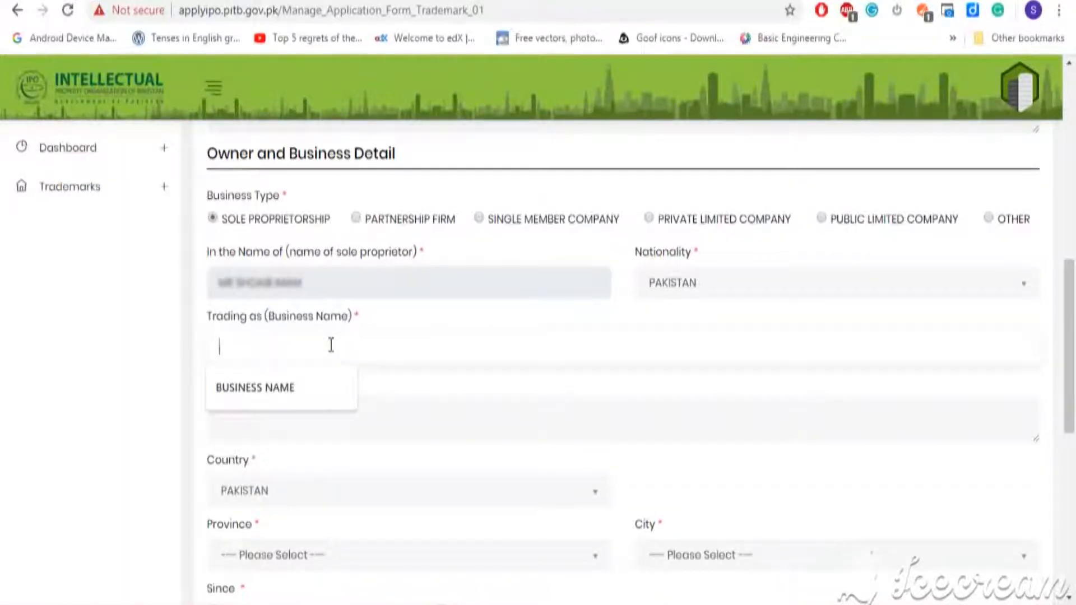
{"action": "type", "text": "BEST SOAP"}
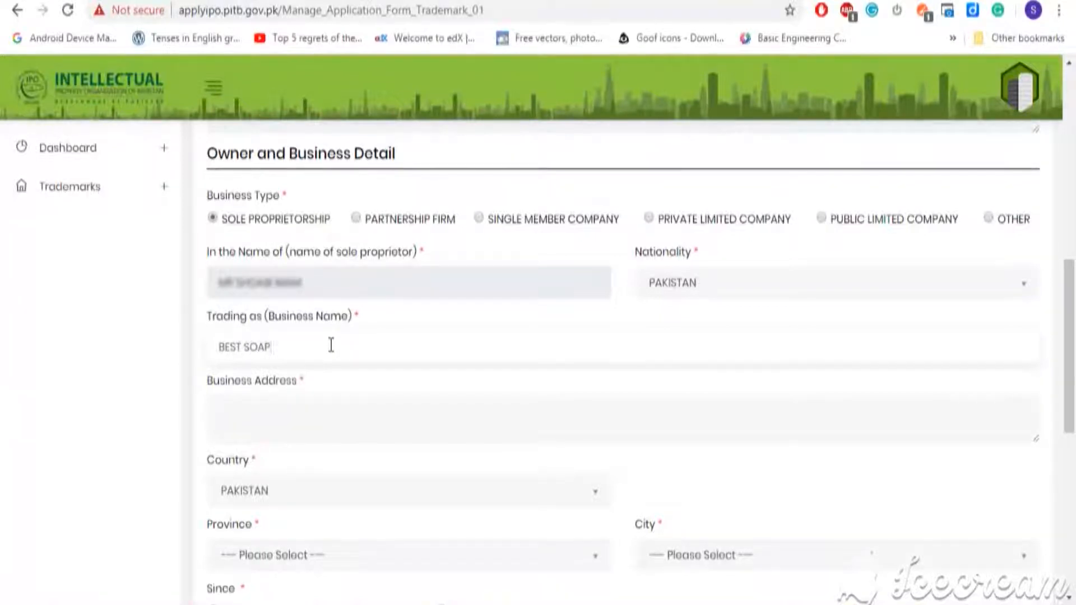
{"action": "left_click", "coordinate": [356, 439]}
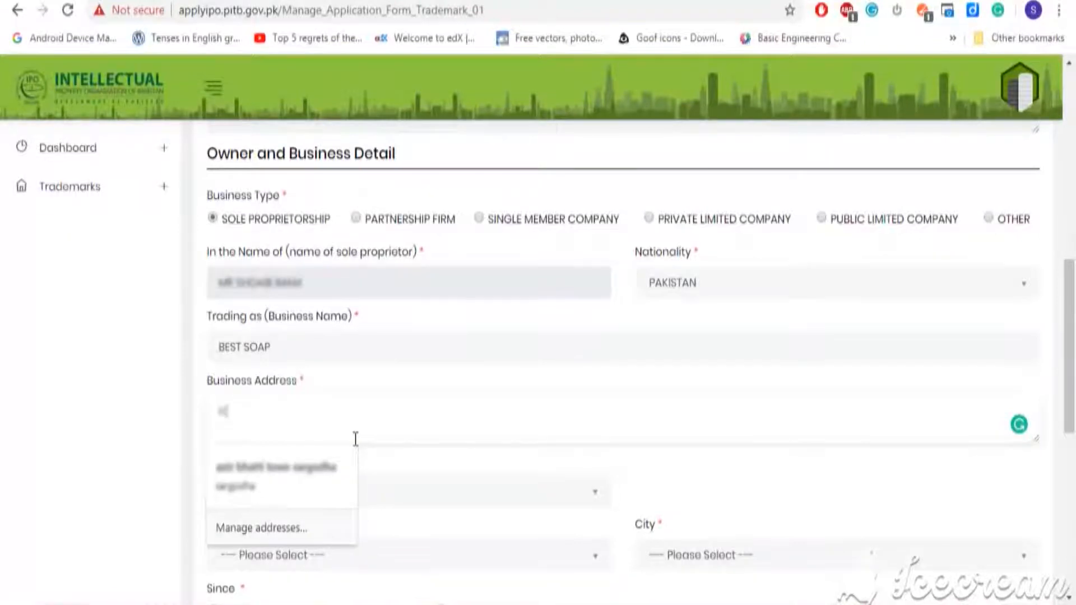
{"action": "type", "text": "123 S"}
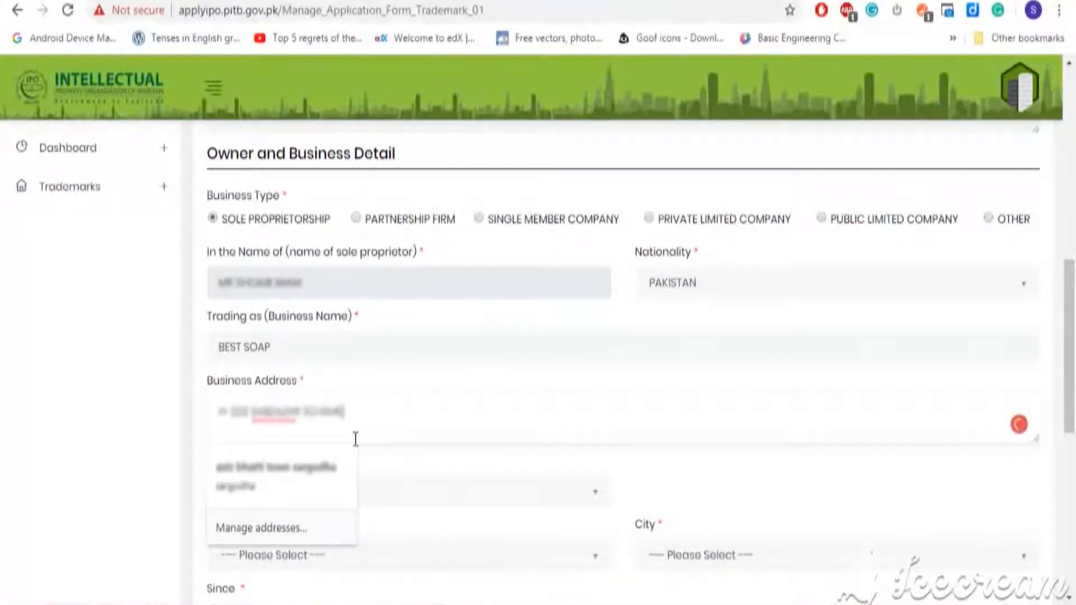
Set the business province to PUNJAB and the city to LAHORE.
{"action": "scroll", "coordinate": [355, 439], "scroll_direction": "down", "scroll_amount": 2}
{"action": "left_click", "coordinate": [595, 448]}
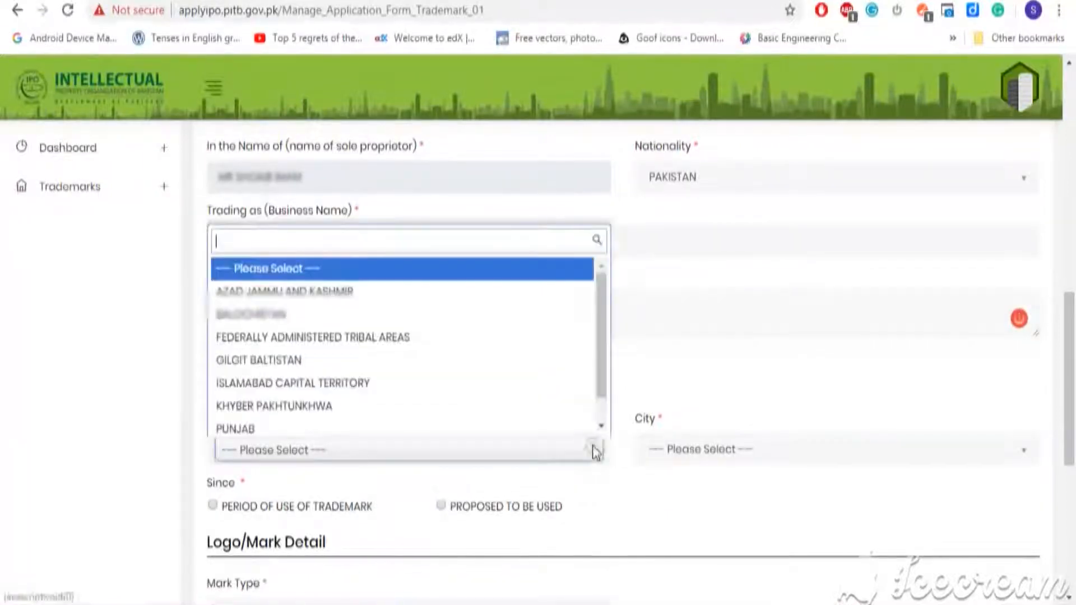
{"action": "left_click", "coordinate": [544, 423]}
{"action": "left_click", "coordinate": [955, 443]}
{"action": "type", "text": "laho"}
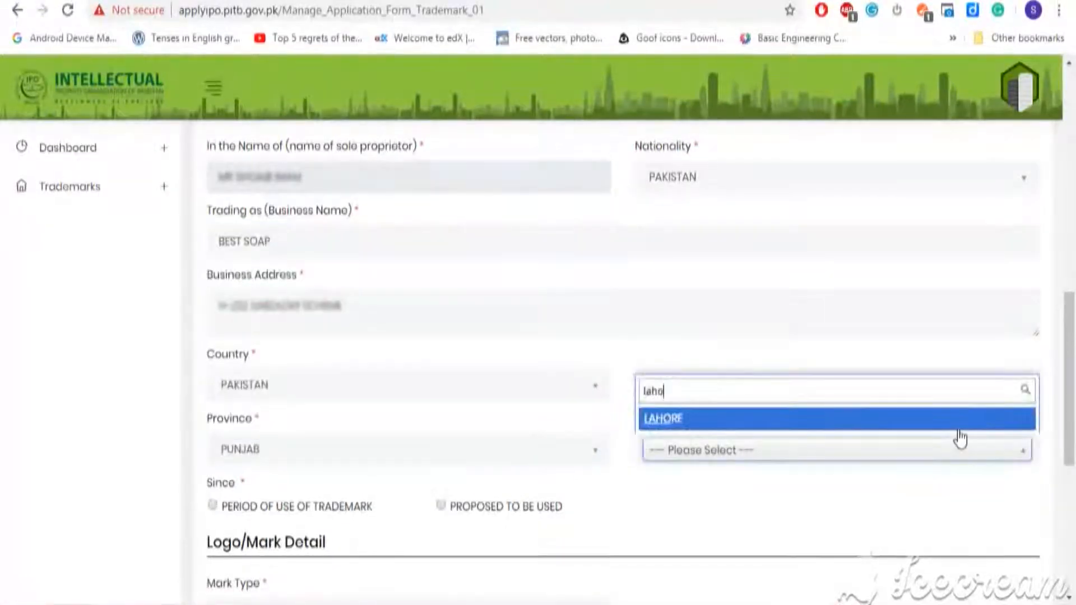
{"action": "left_click", "coordinate": [917, 421]}
{"action": "left_click_drag", "start_coordinate": [1070, 382], "coordinate": [1073, 489]}
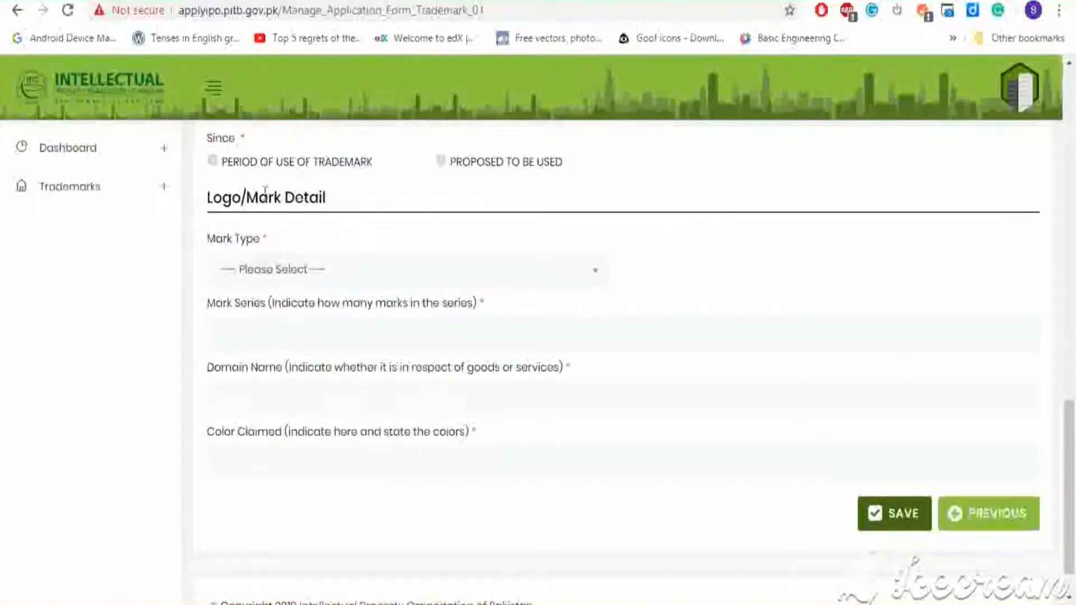
Mark the trademark PROPOSED TO BE USED and set Mark Type to WORD & DESIGN MARK.
{"action": "left_click", "coordinate": [215, 163]}
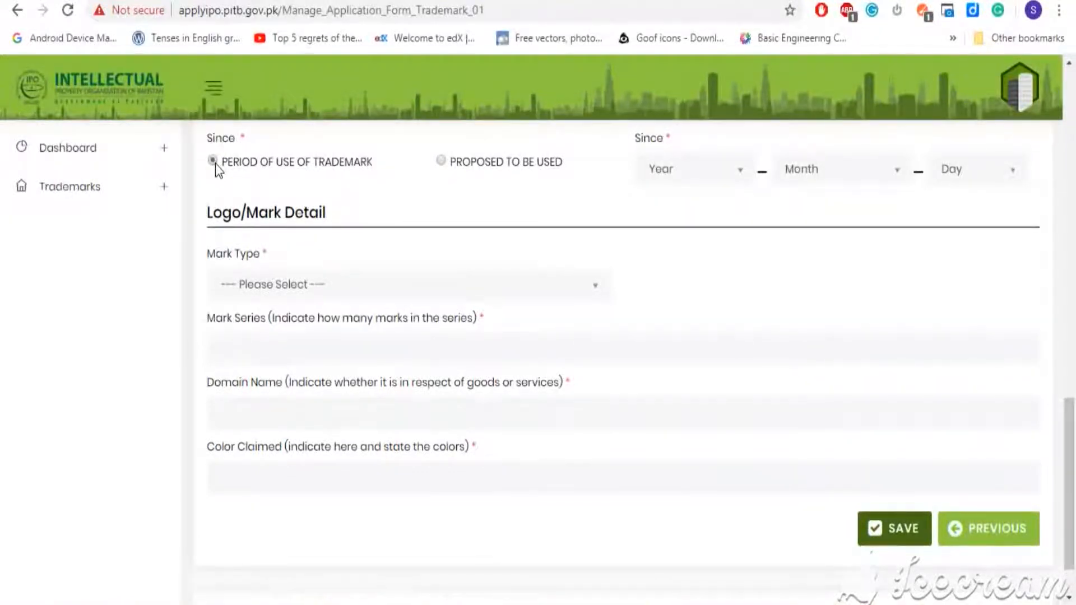
{"action": "left_click", "coordinate": [445, 163]}
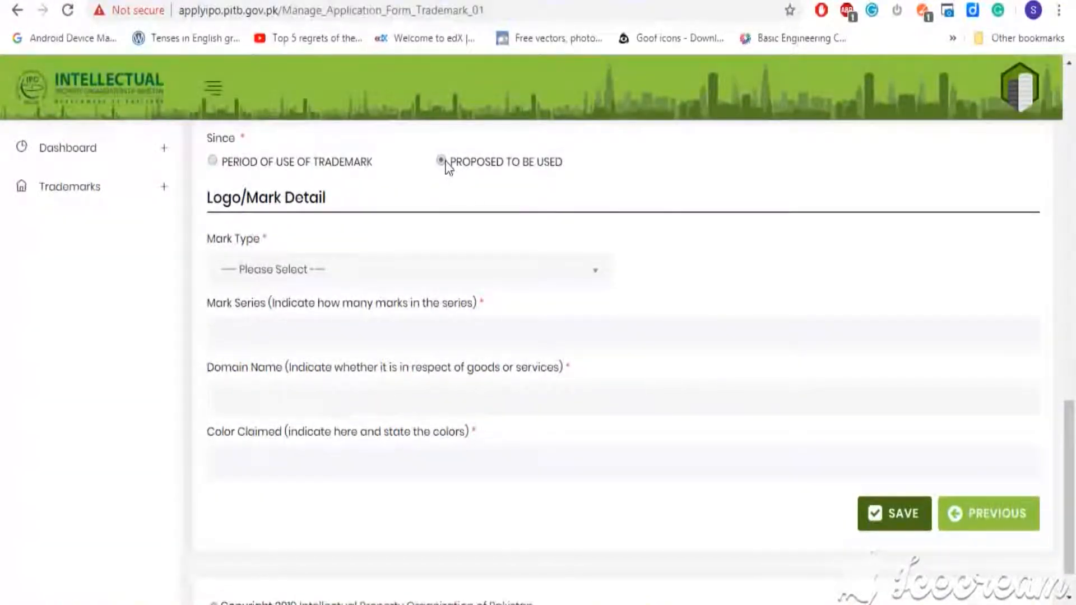
{"action": "left_click", "coordinate": [579, 271]}
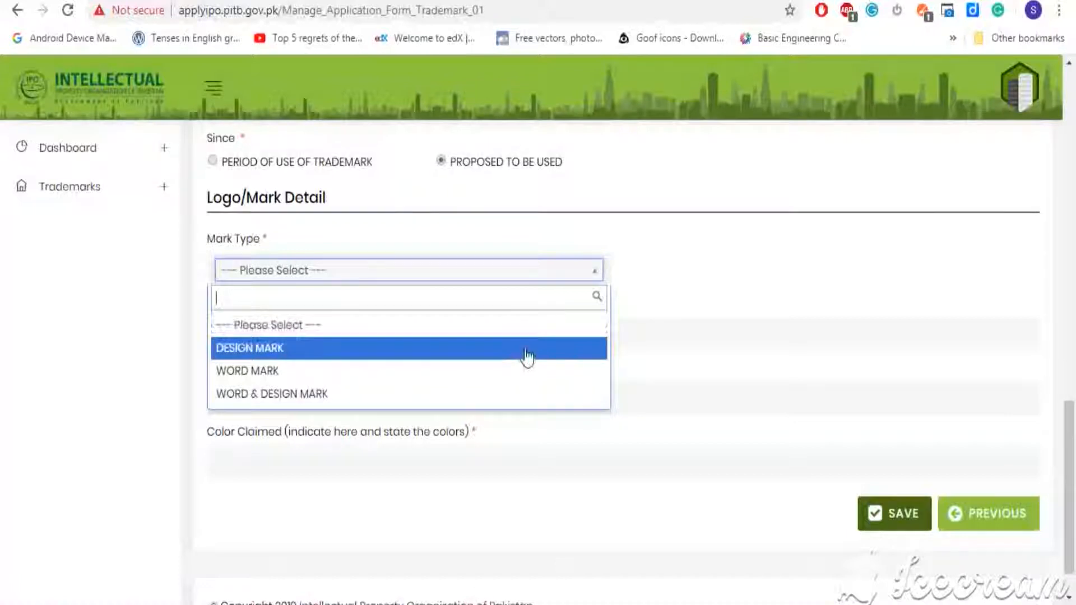
{"action": "left_click", "coordinate": [521, 392]}
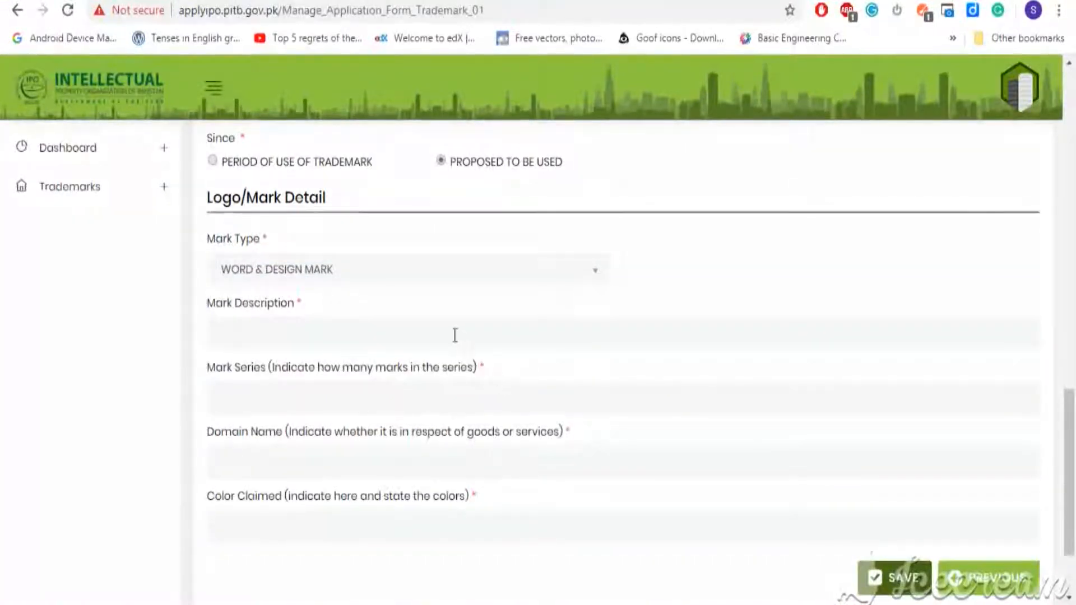
Enter the mark description BEST SOAP, a series of 3 marks, and GOODS.
{"action": "left_click", "coordinate": [455, 335]}
{"action": "type", "text": "BEST SOAP"}
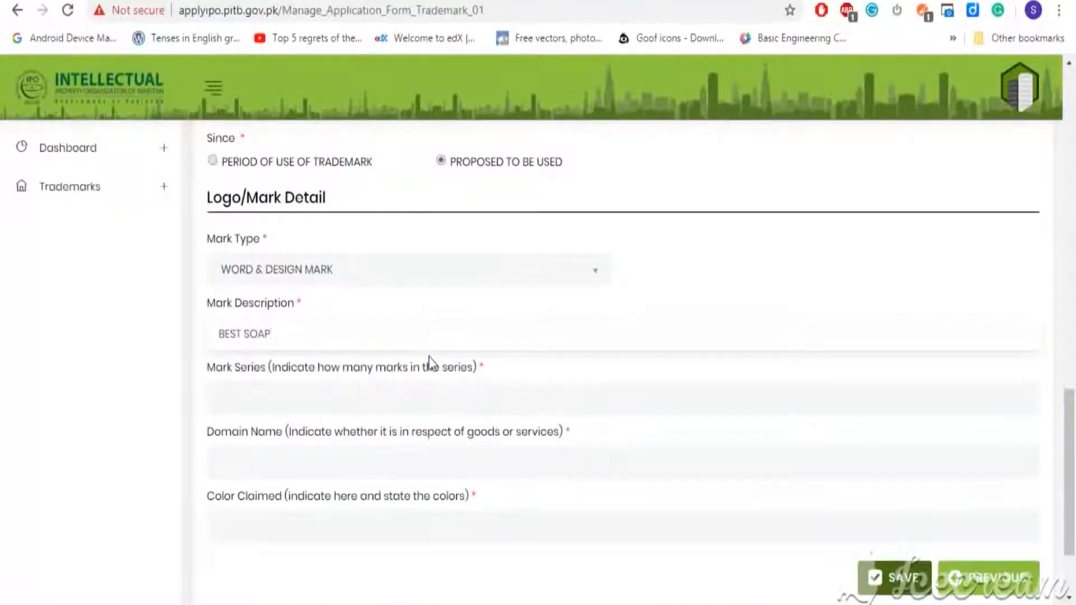
{"action": "left_click", "coordinate": [441, 391]}
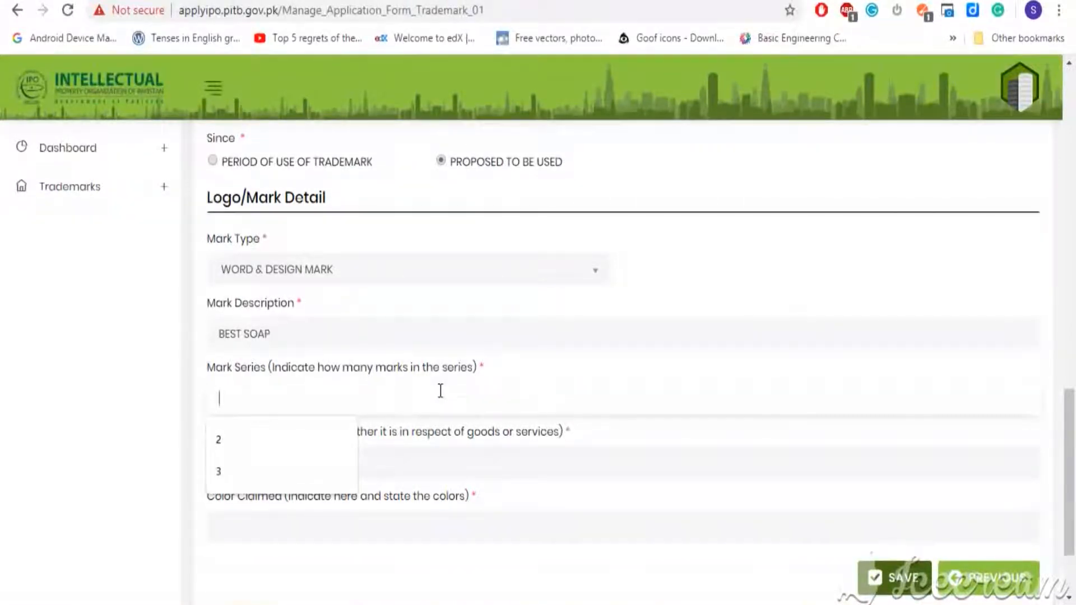
{"action": "type", "text": "3"}
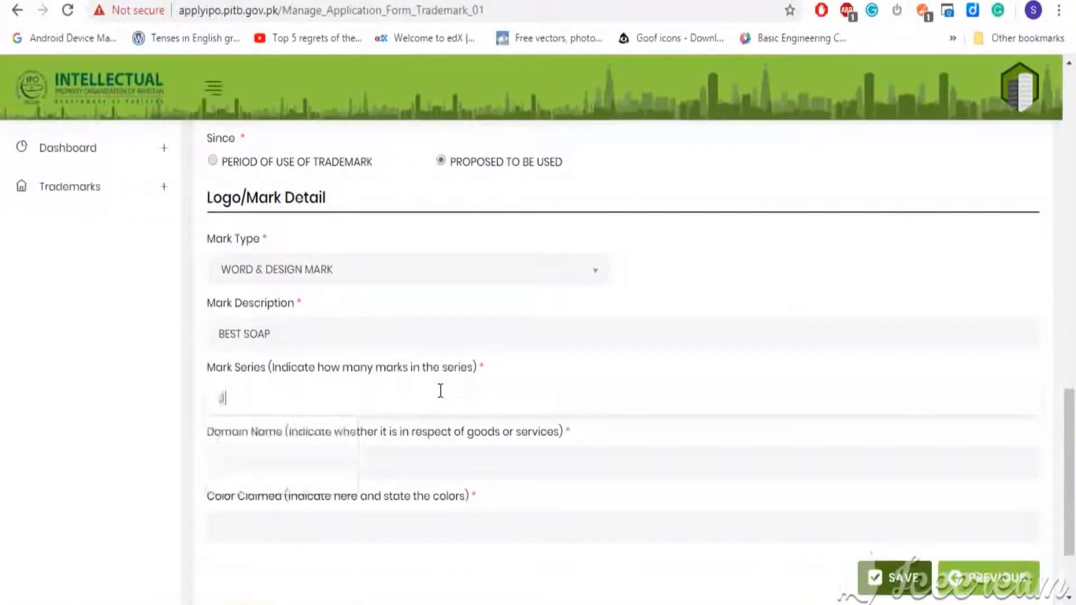
{"action": "left_click", "coordinate": [503, 453]}
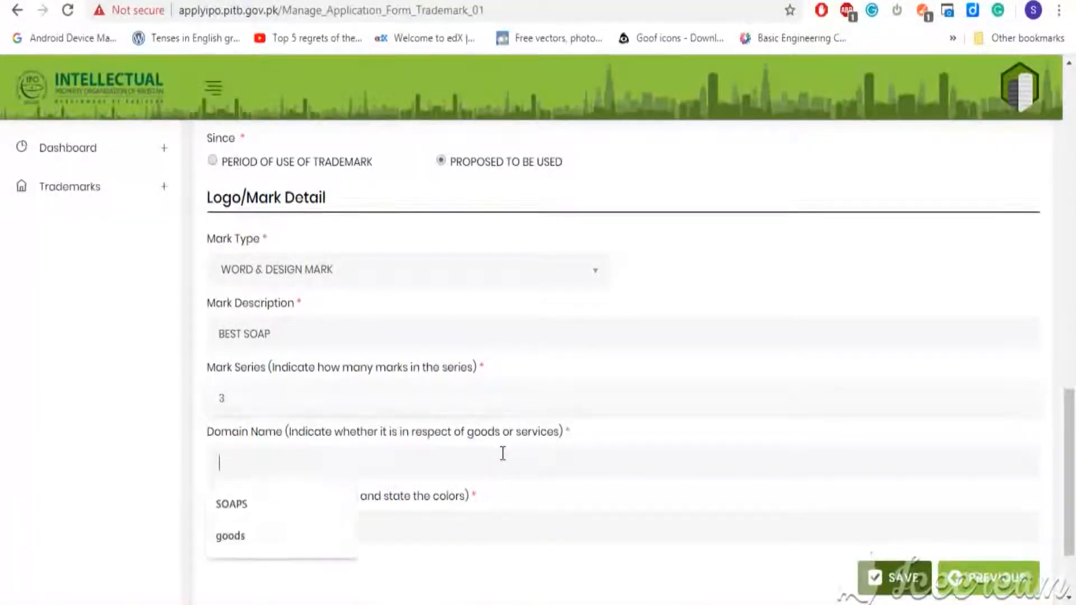
{"action": "type", "text": "G"}
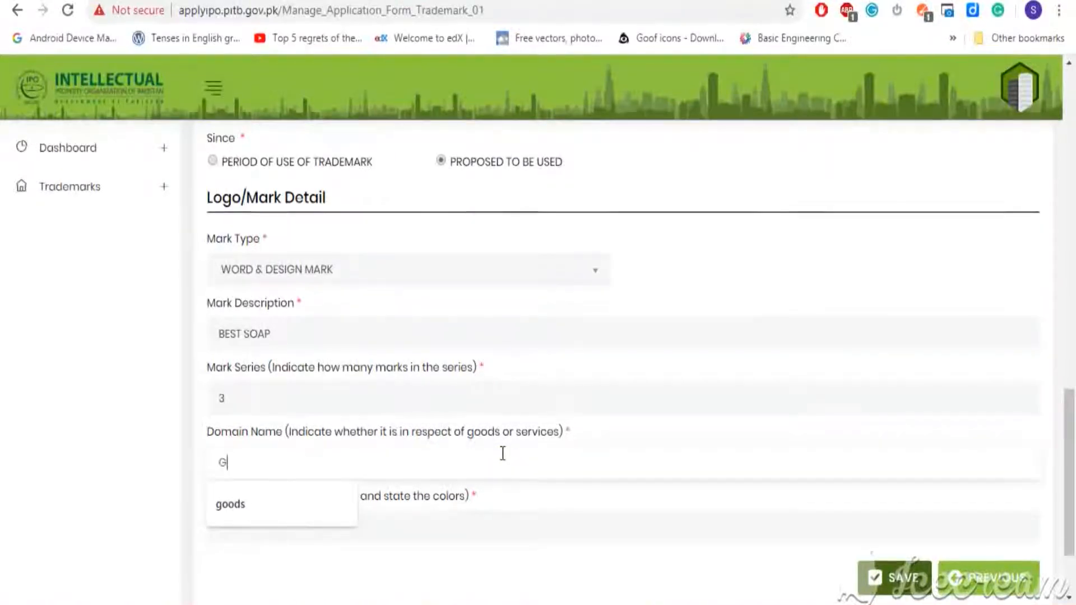
{"action": "type", "text": "OODS"}
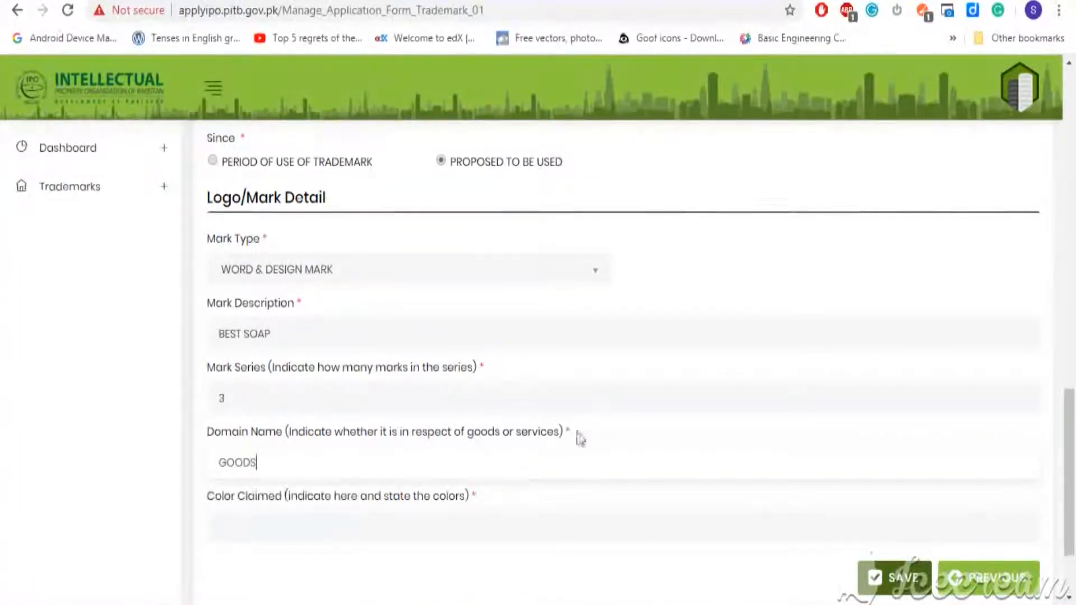
Claim the colour BLUE and save the form to reach Attachment(s).
{"action": "left_click_drag", "start_coordinate": [1073, 426], "coordinate": [1073, 460]}
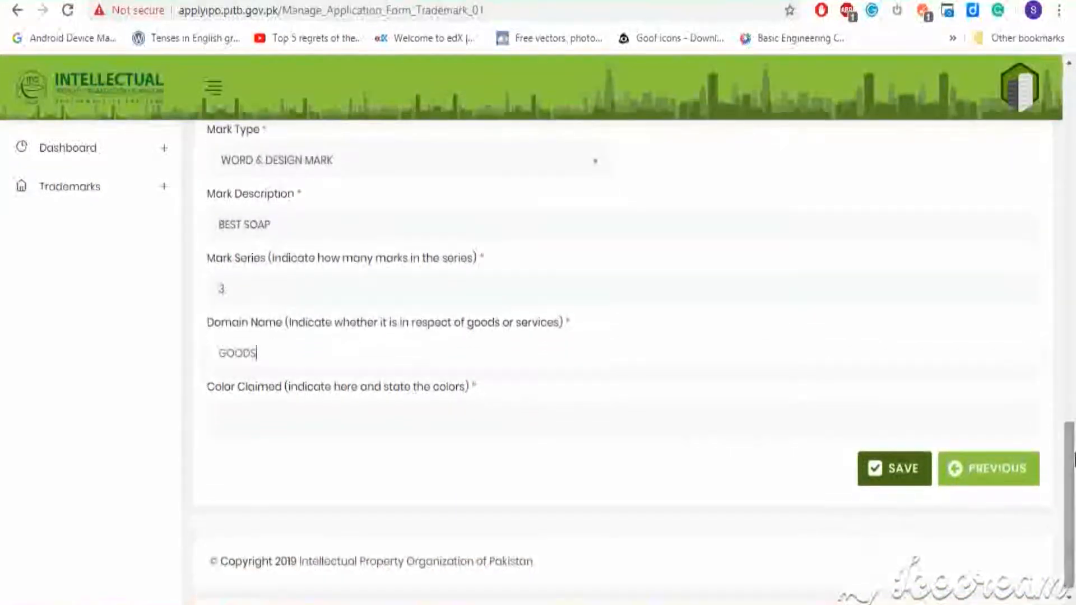
{"action": "left_click", "coordinate": [688, 426]}
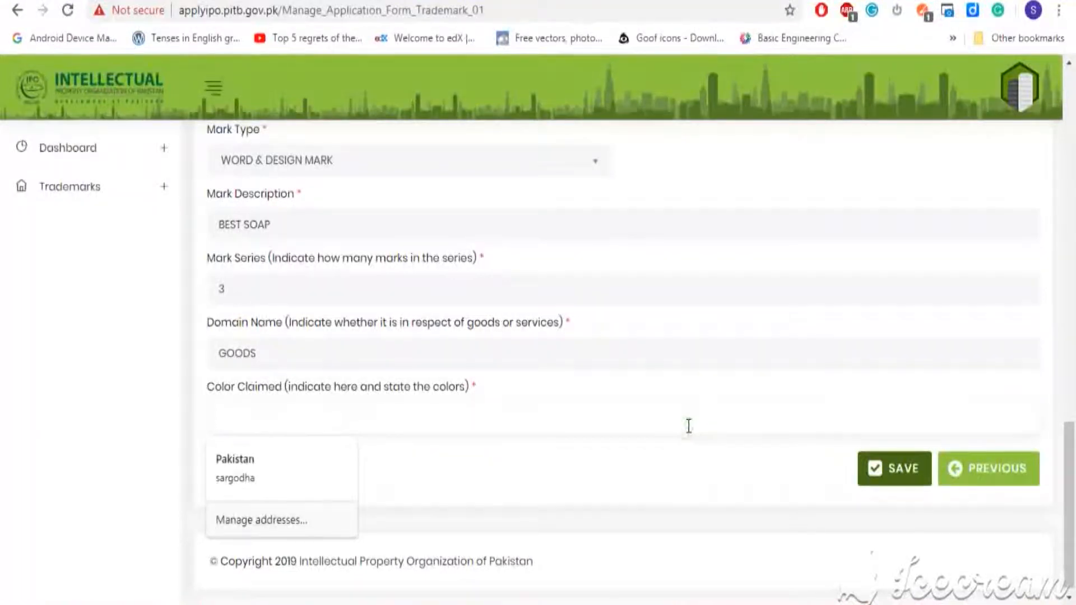
{"action": "type", "text": "BLUE"}
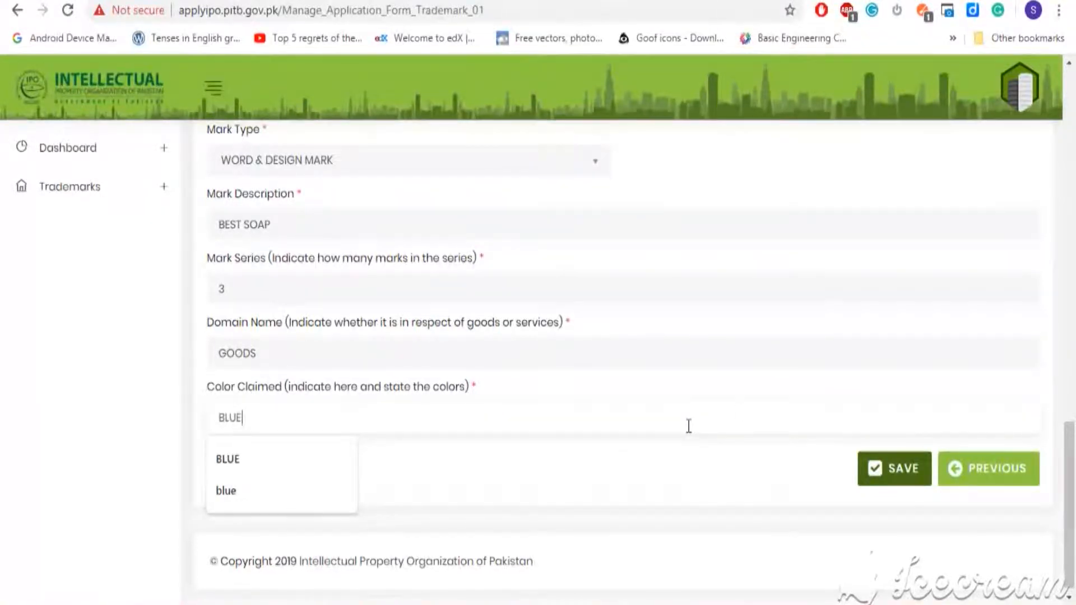
{"action": "left_click", "coordinate": [907, 483]}
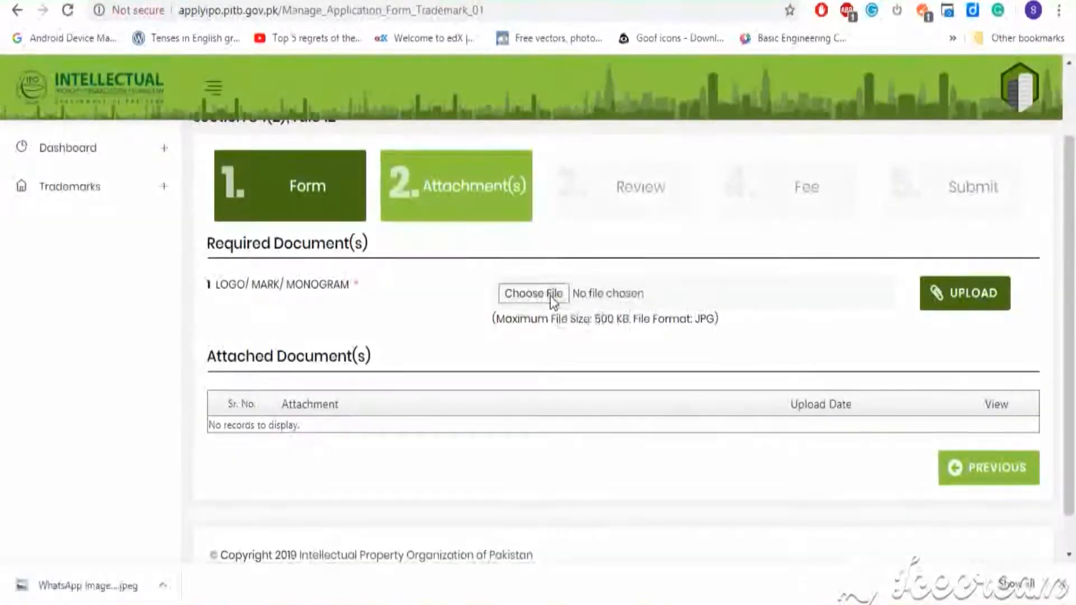
Upload the WhatsApp Image logo file from the Desktop as the BEST SOAP mark.
{"action": "left_click", "coordinate": [533, 293]}
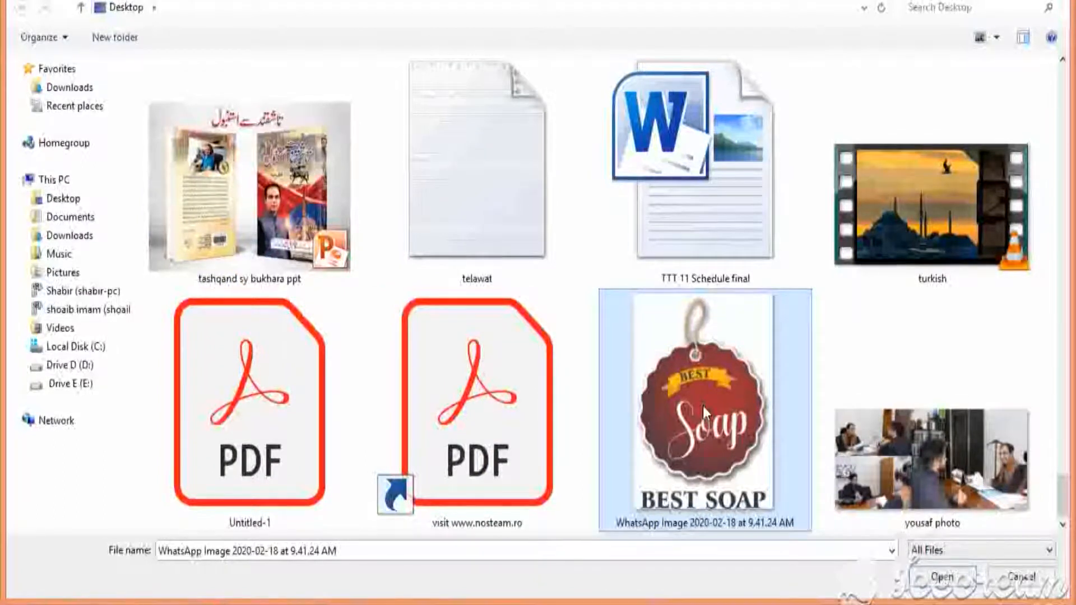
{"action": "left_click", "coordinate": [925, 576]}
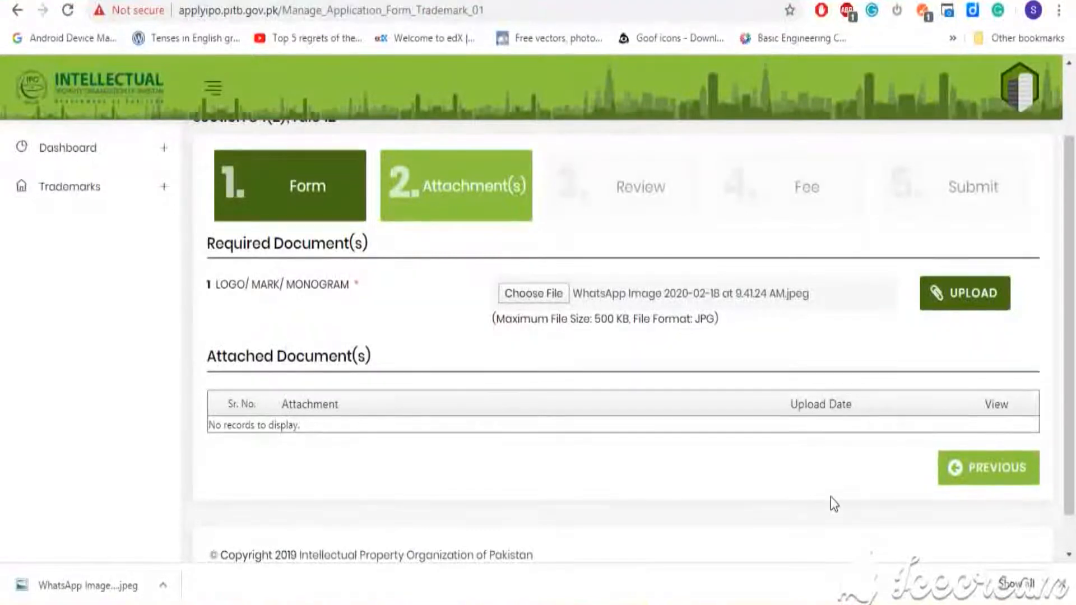
{"action": "left_click", "coordinate": [956, 302]}
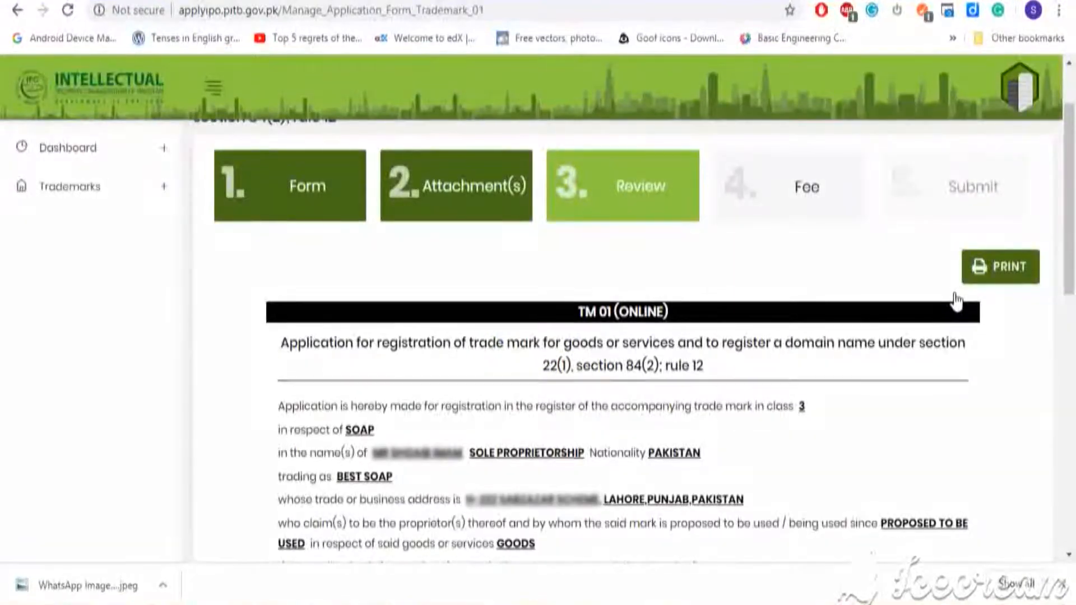
Look through the TM 01 review summary and continue to the Fee step.
{"action": "left_click_drag", "start_coordinate": [1073, 136], "coordinate": [1073, 391]}
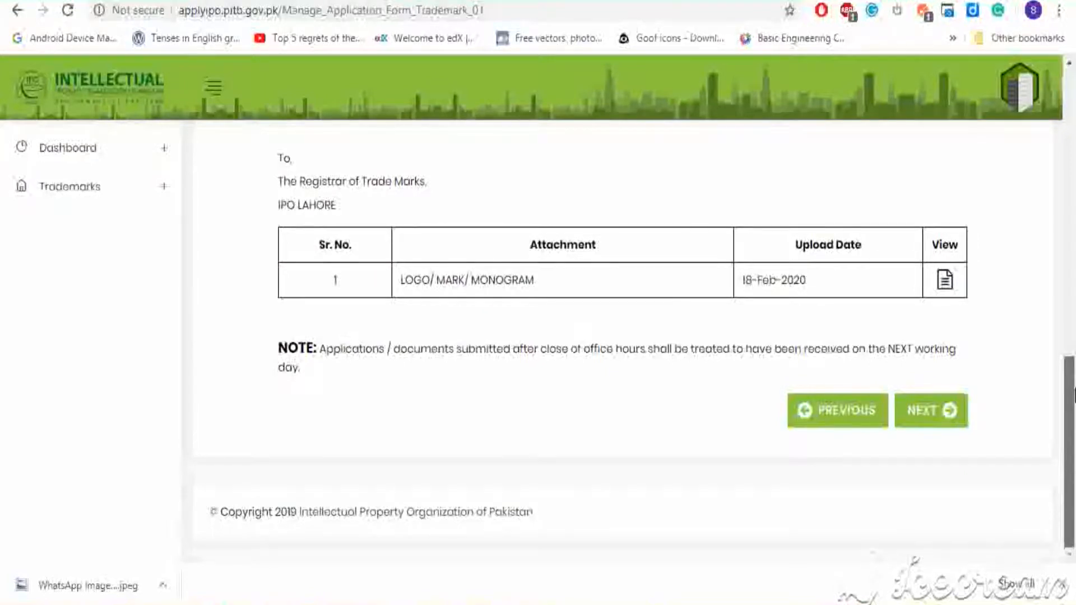
{"action": "left_click", "coordinate": [936, 412]}
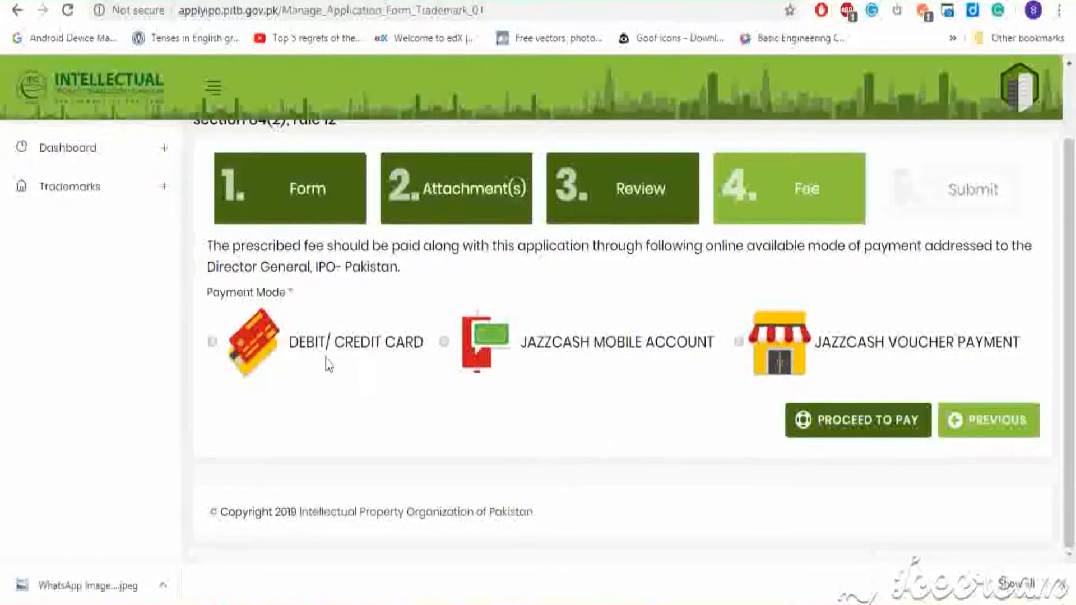
Choose debit/credit card as the payment mode and proceed to JazzCash checkout.
{"action": "left_click", "coordinate": [211, 343]}
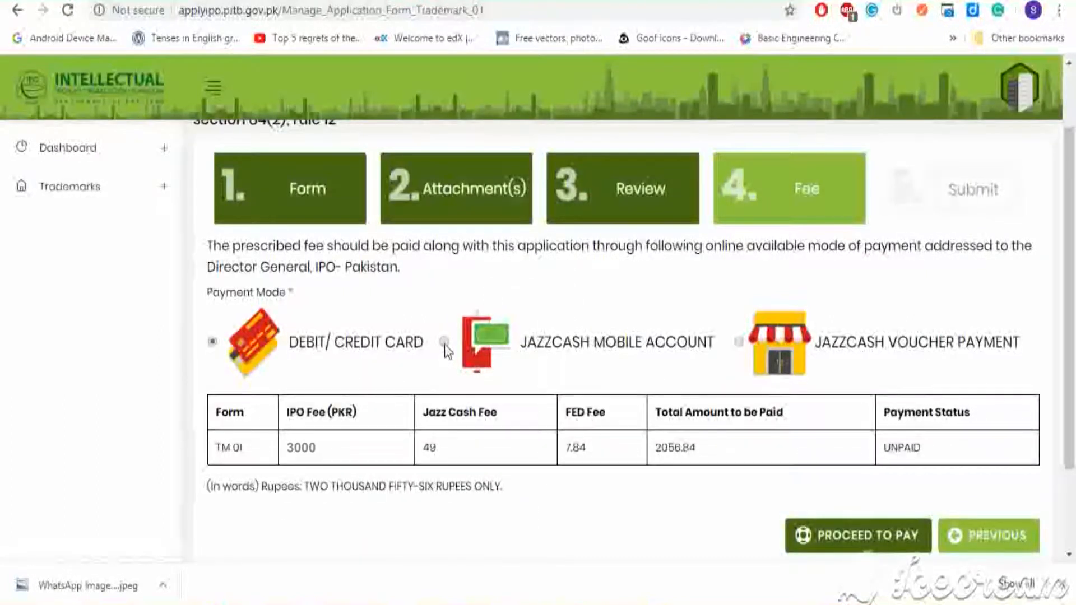
{"action": "left_click", "coordinate": [868, 541]}
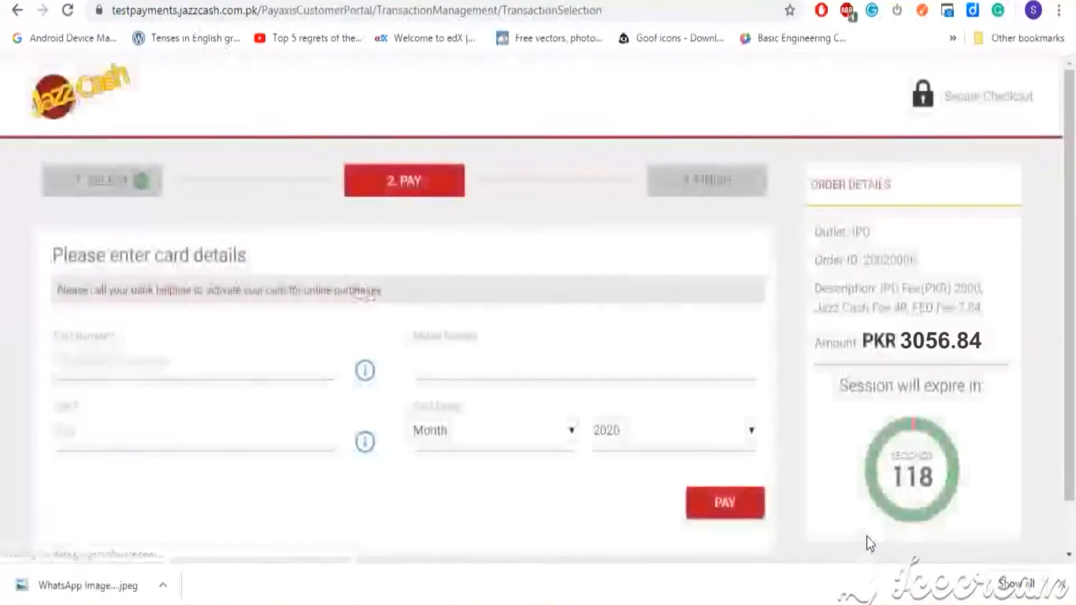
Enter the card number, CVV and February expiry date, then pay PKR 3056.84.
{"action": "left_click", "coordinate": [267, 370]}
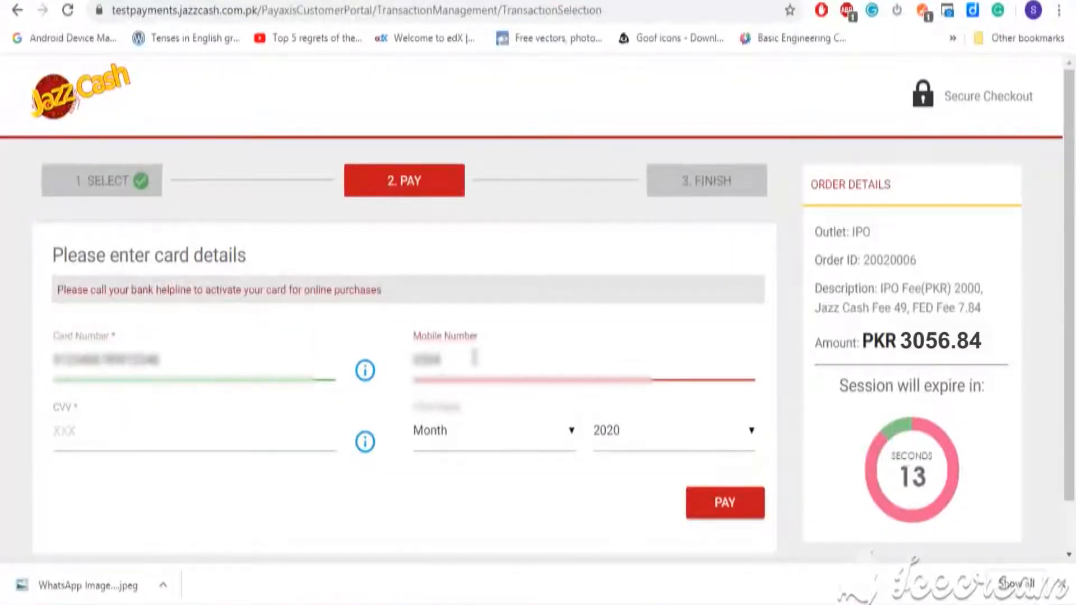
{"action": "left_click", "coordinate": [197, 437]}
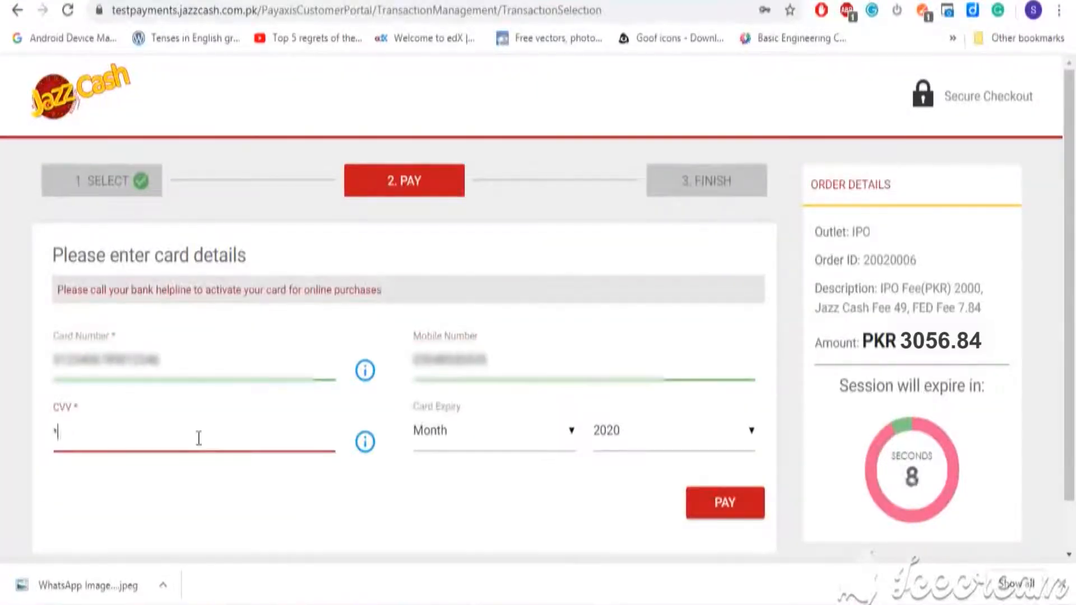
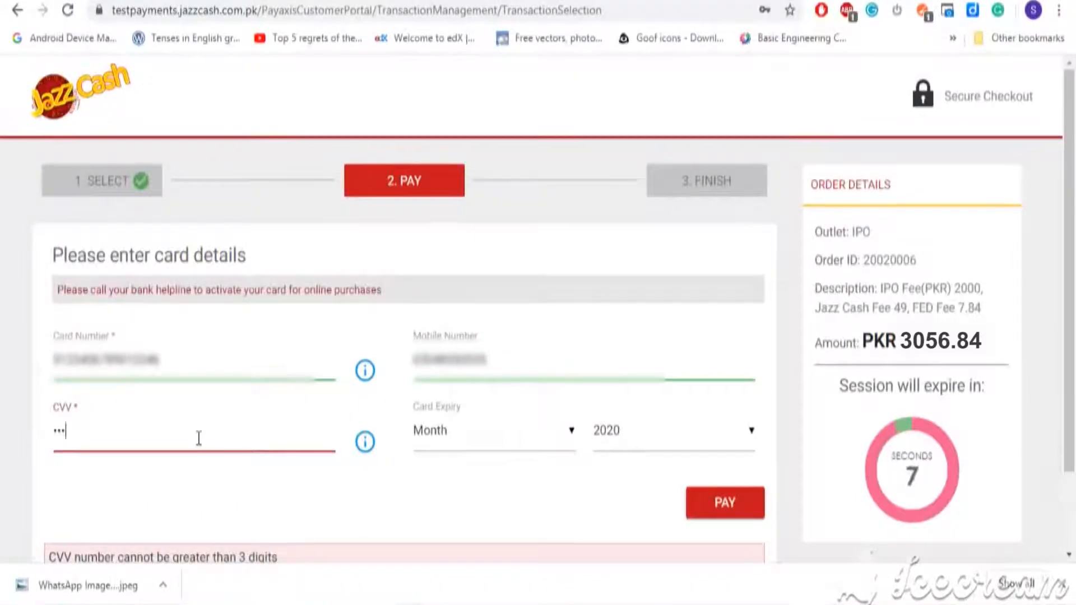
{"action": "left_click", "coordinate": [476, 430]}
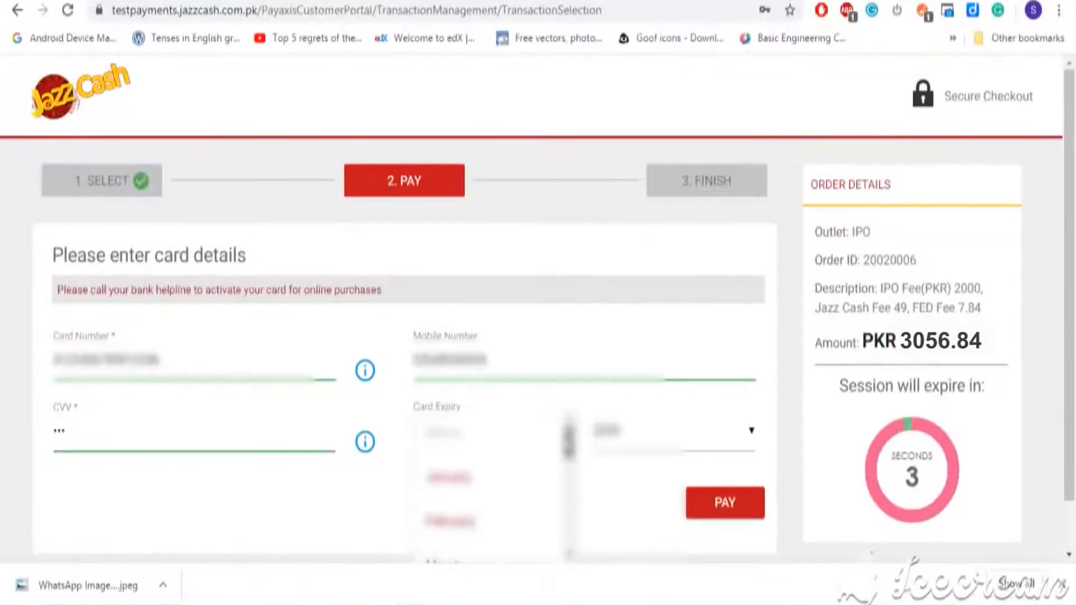
{"action": "left_click", "coordinate": [449, 521]}
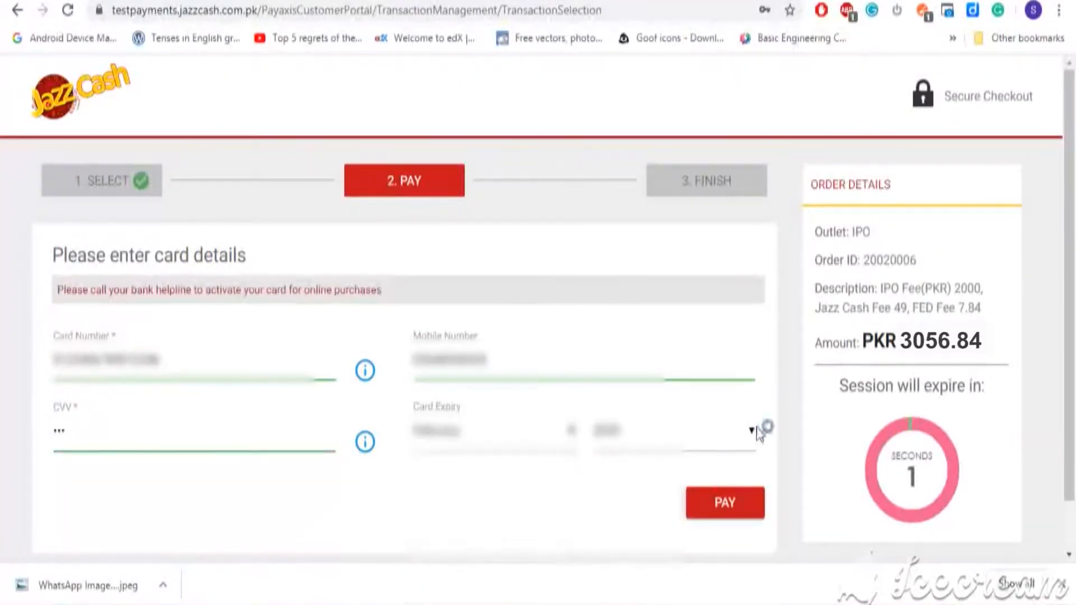
{"action": "left_click", "coordinate": [751, 430]}
{"action": "left_click", "coordinate": [666, 527]}
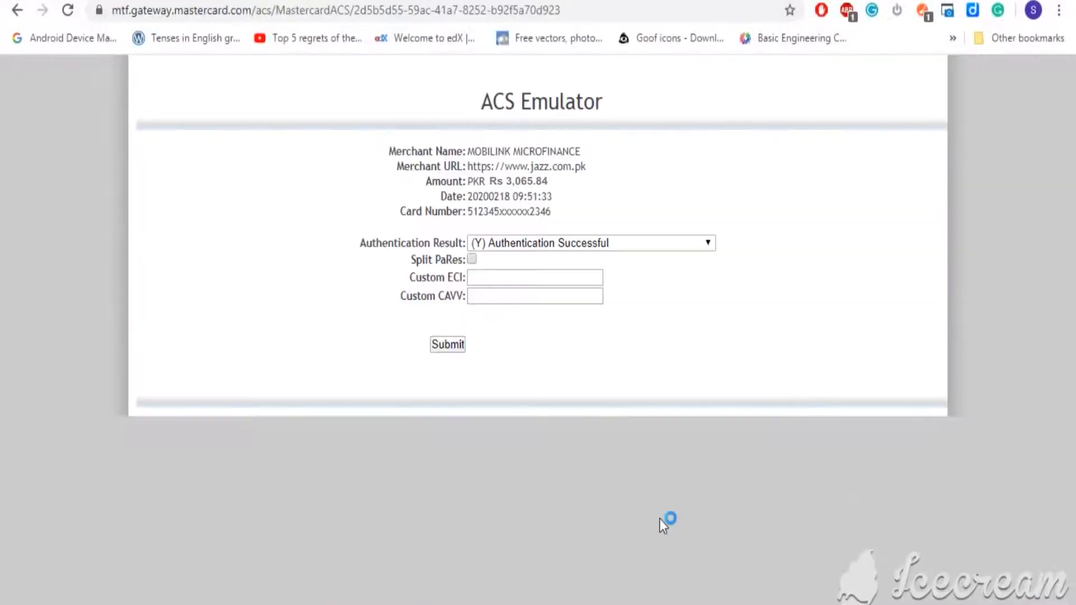
Submit the ACS check with (Y) Authentication Successful as the result.
{"action": "left_click", "coordinate": [457, 347]}
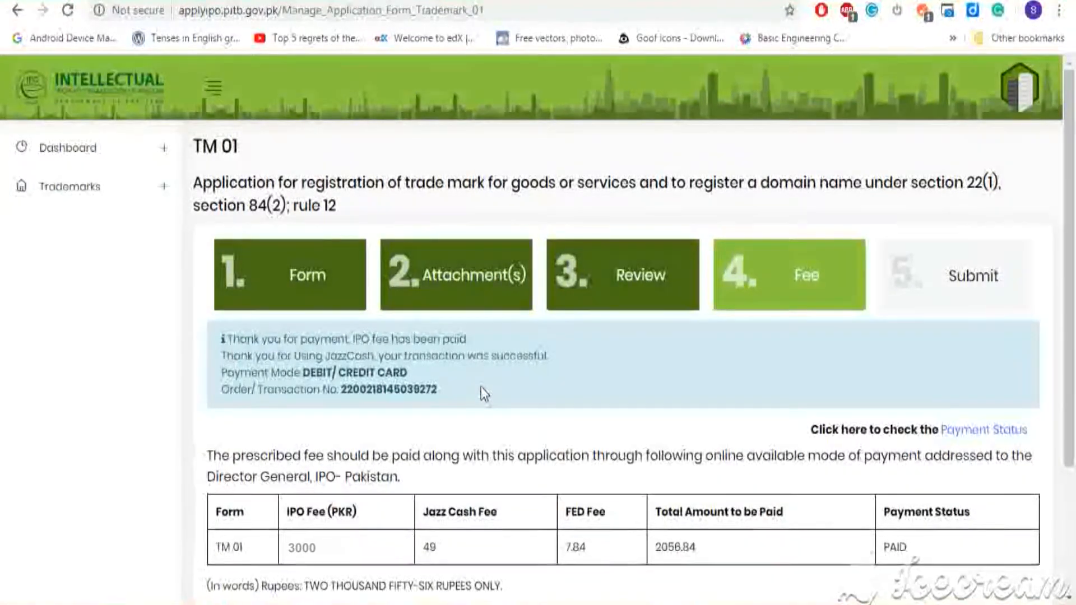
Advance to step 5 Submit and scroll the summary down to the Authorization PIN CODE field.
{"action": "scroll", "coordinate": [481, 386], "scroll_direction": "down", "scroll_amount": 2}
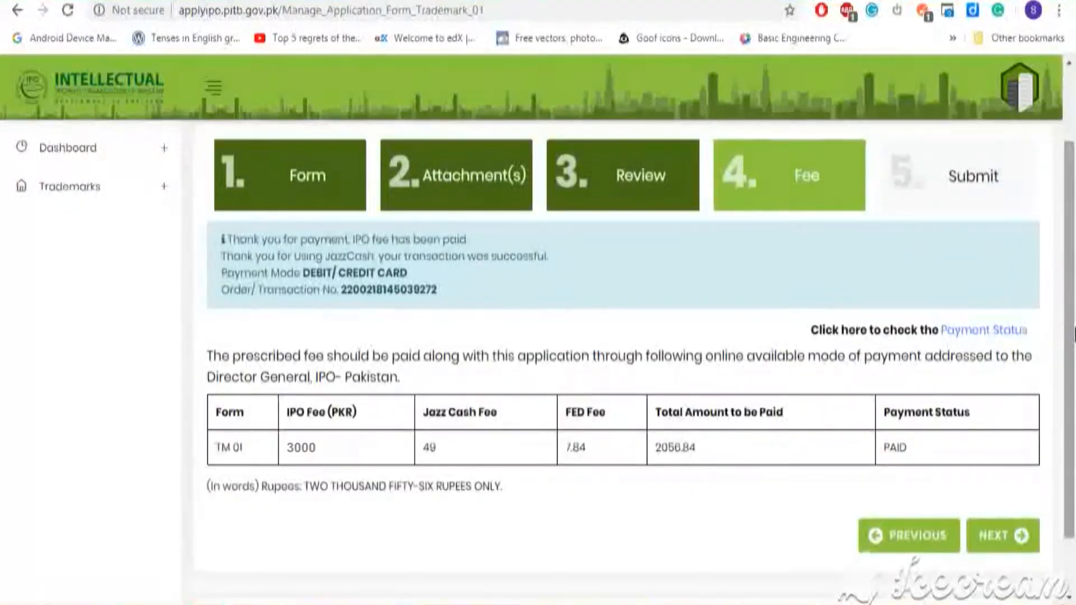
{"action": "left_click", "coordinate": [1014, 537]}
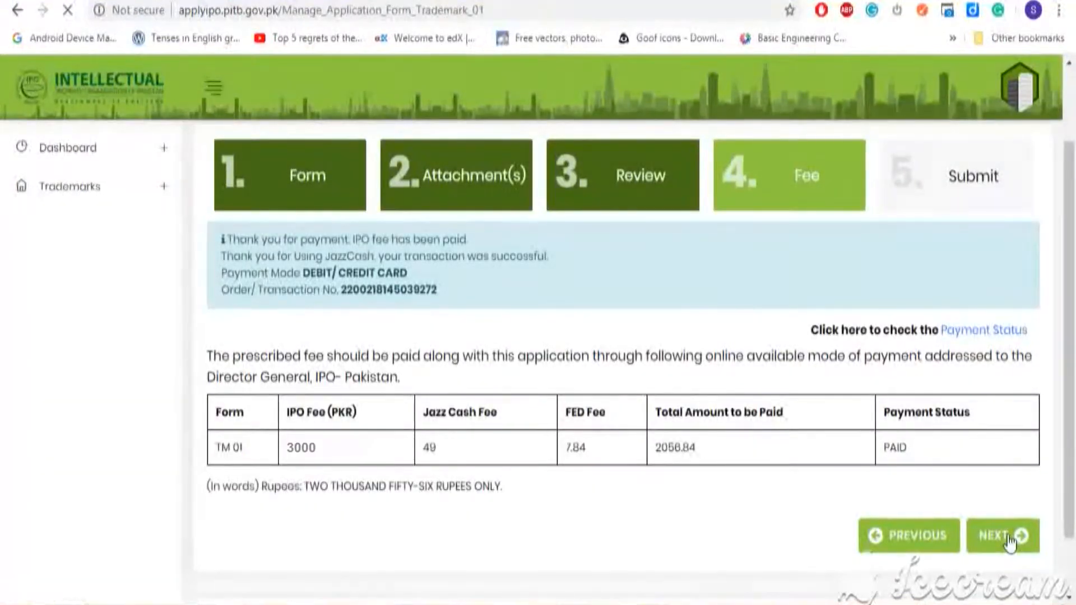
{"action": "scroll", "coordinate": [632, 358], "scroll_direction": "down", "scroll_amount": 1}
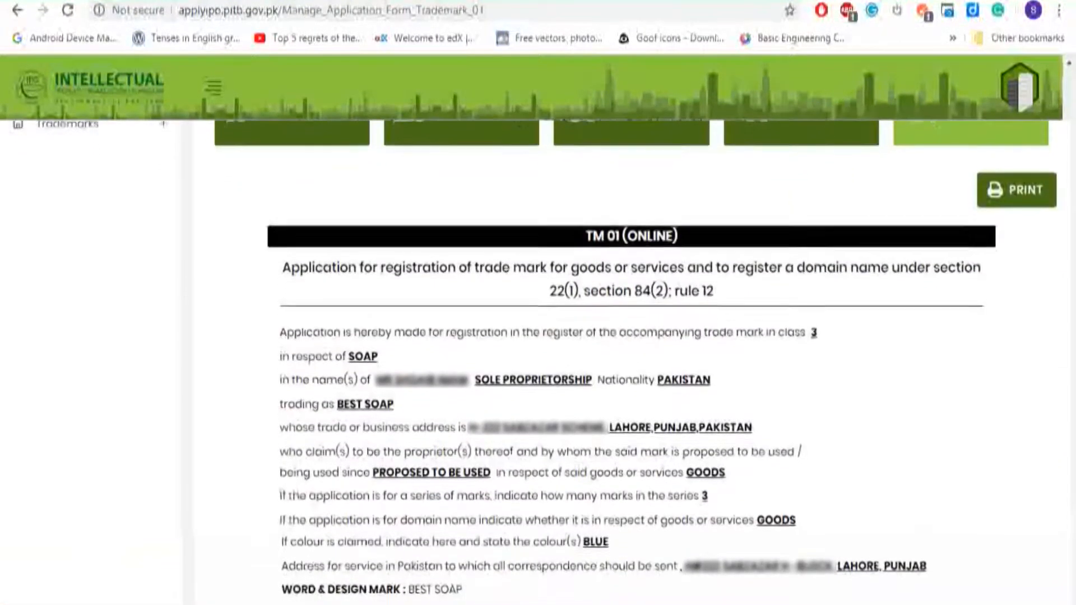
{"action": "scroll", "coordinate": [631, 359], "scroll_direction": "down", "scroll_amount": 1}
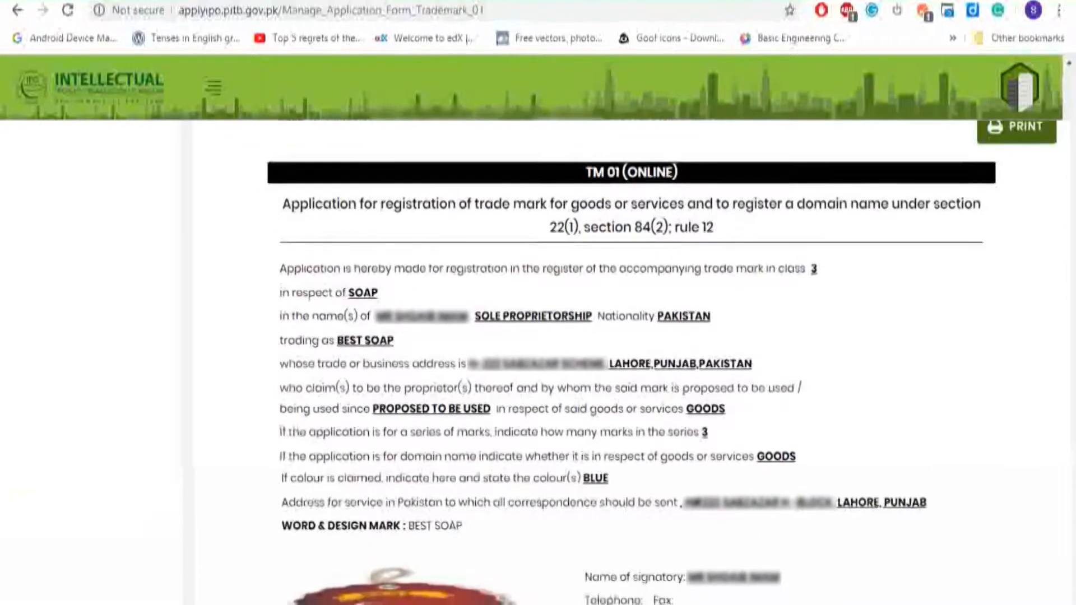
{"action": "scroll", "coordinate": [631, 359], "scroll_direction": "down", "scroll_amount": 1}
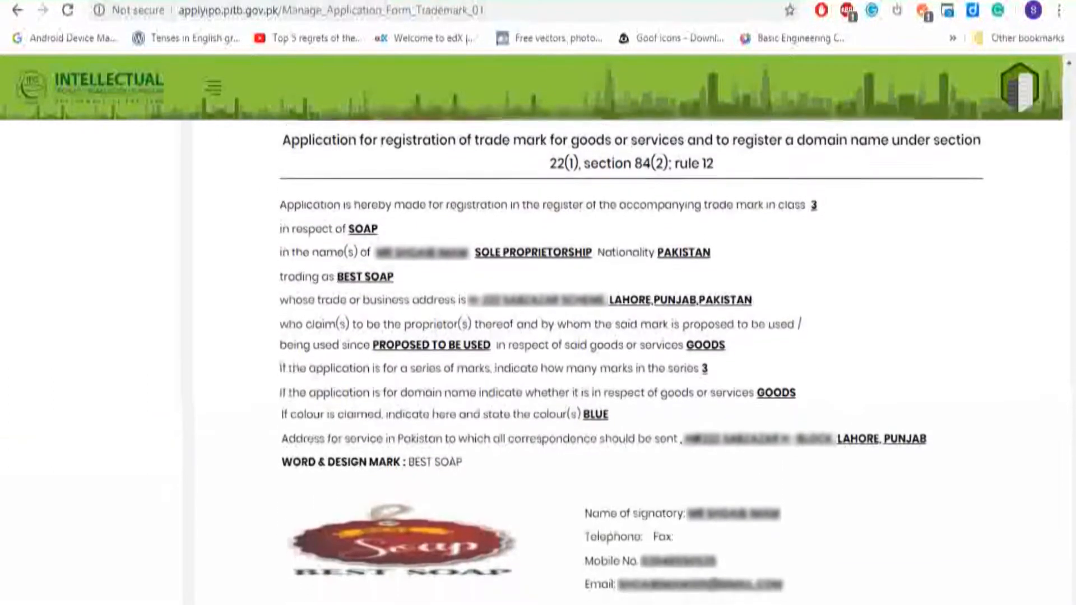
{"action": "scroll", "coordinate": [632, 359], "scroll_direction": "down", "scroll_amount": 1}
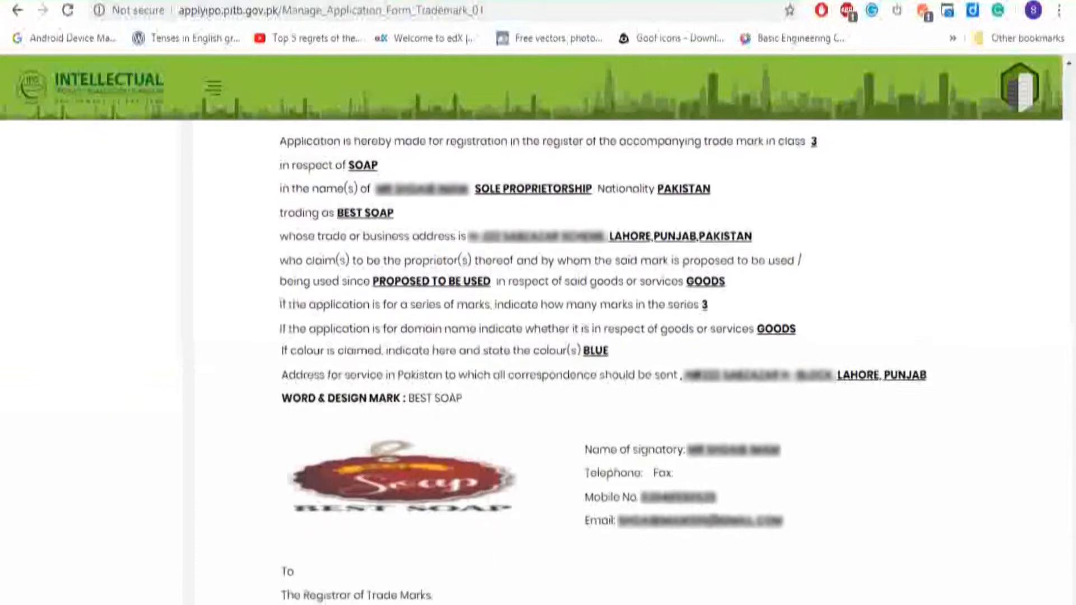
{"action": "scroll", "coordinate": [631, 359], "scroll_direction": "down", "scroll_amount": 1}
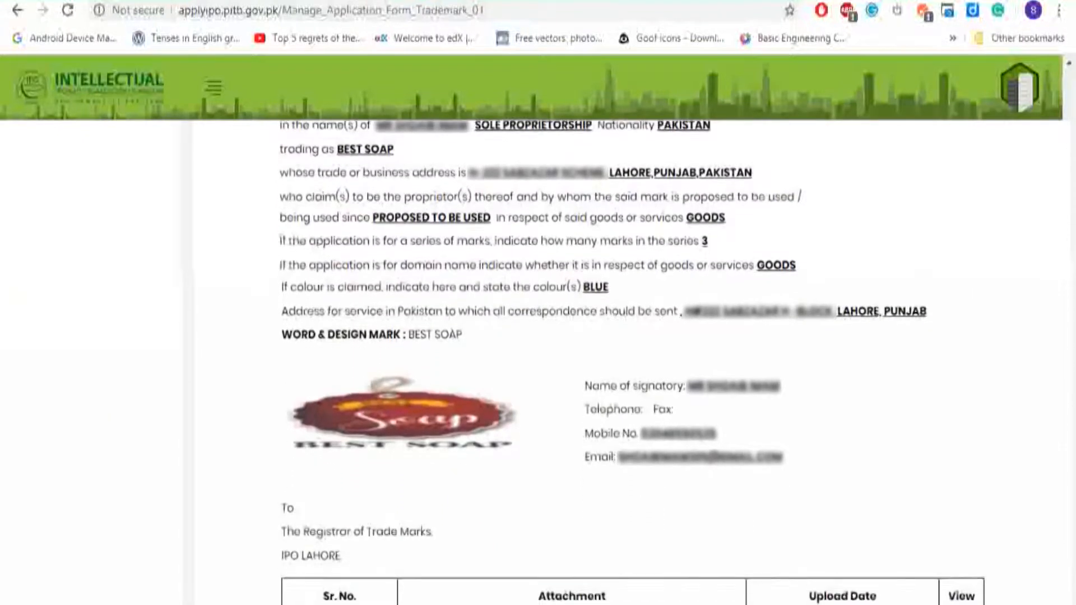
{"action": "scroll", "coordinate": [631, 359], "scroll_direction": "down", "scroll_amount": 1}
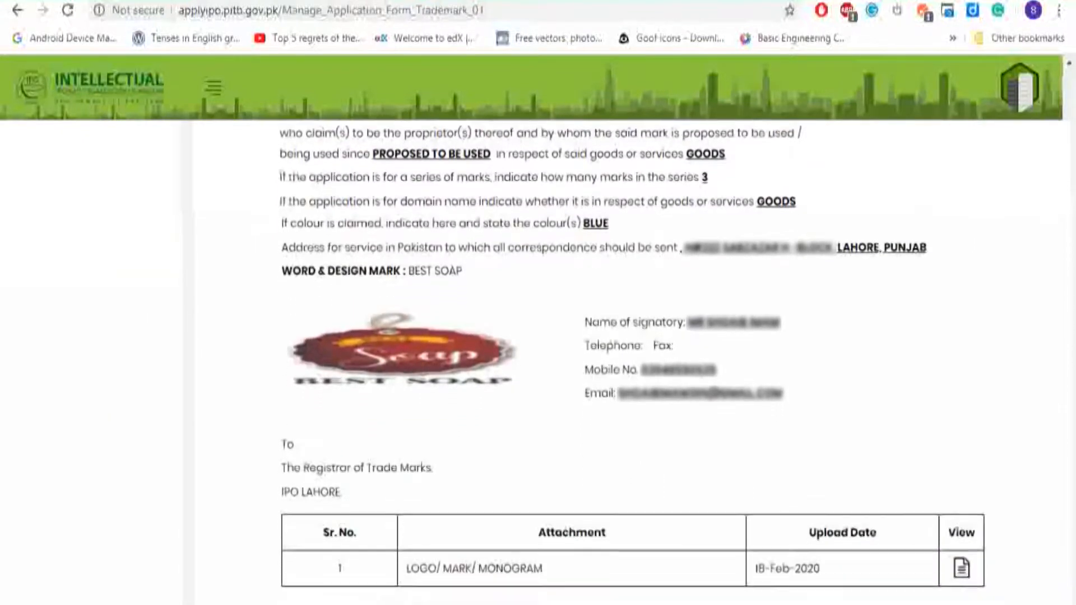
{"action": "scroll", "coordinate": [632, 359], "scroll_direction": "down", "scroll_amount": 1}
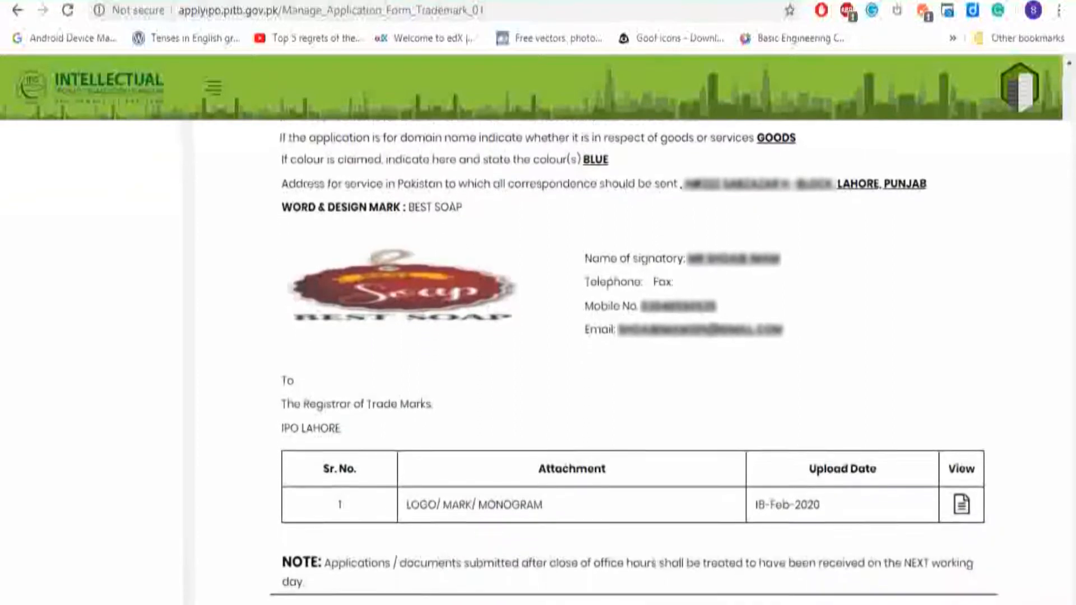
{"action": "scroll", "coordinate": [631, 358], "scroll_direction": "down", "scroll_amount": 1}
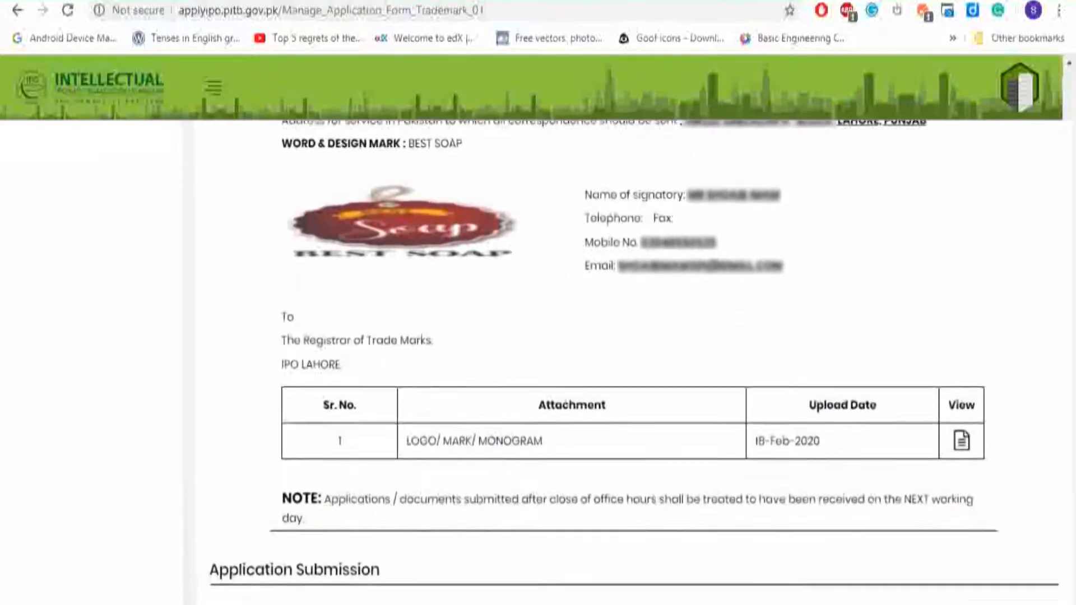
{"action": "scroll", "coordinate": [631, 358], "scroll_direction": "down", "scroll_amount": 1}
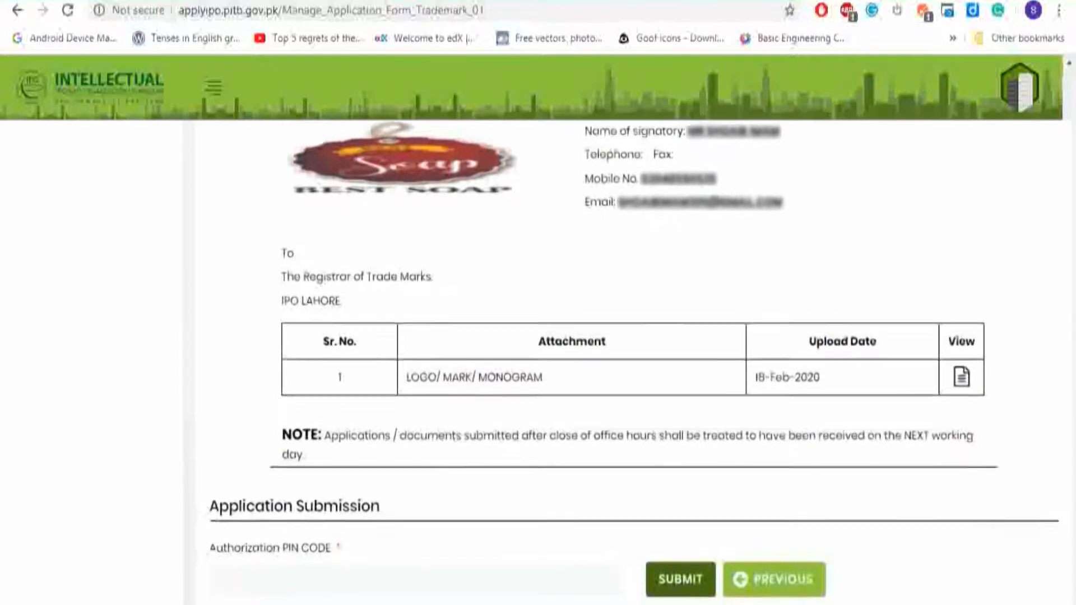
{"action": "scroll", "coordinate": [631, 359], "scroll_direction": "down", "scroll_amount": 1}
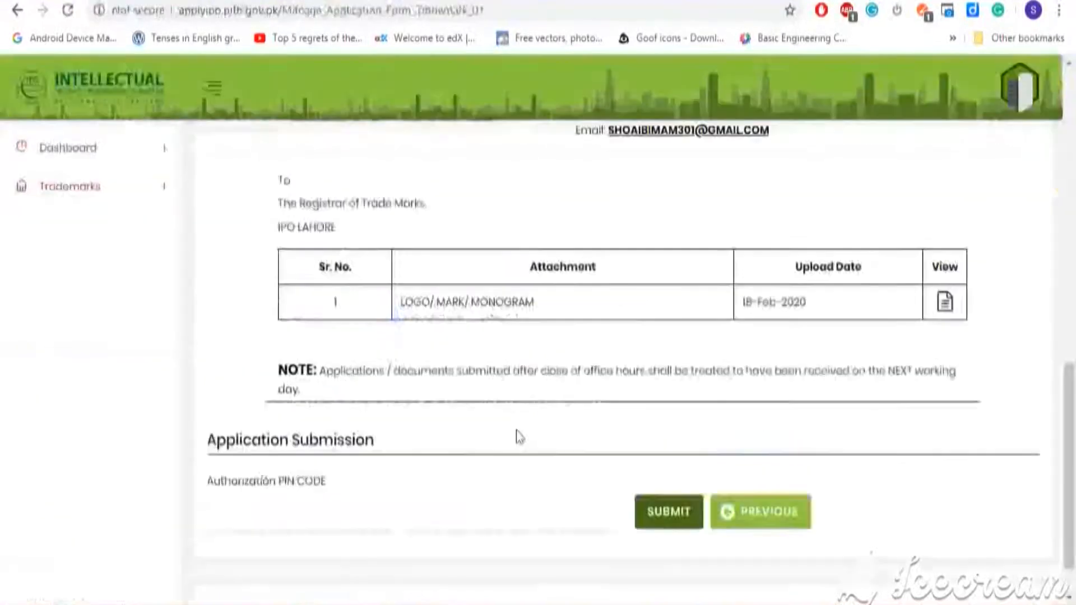
Paste the authorization PIN from the welcome email and submit the TM 01 application.
{"action": "key", "text": "ctrl+v"}
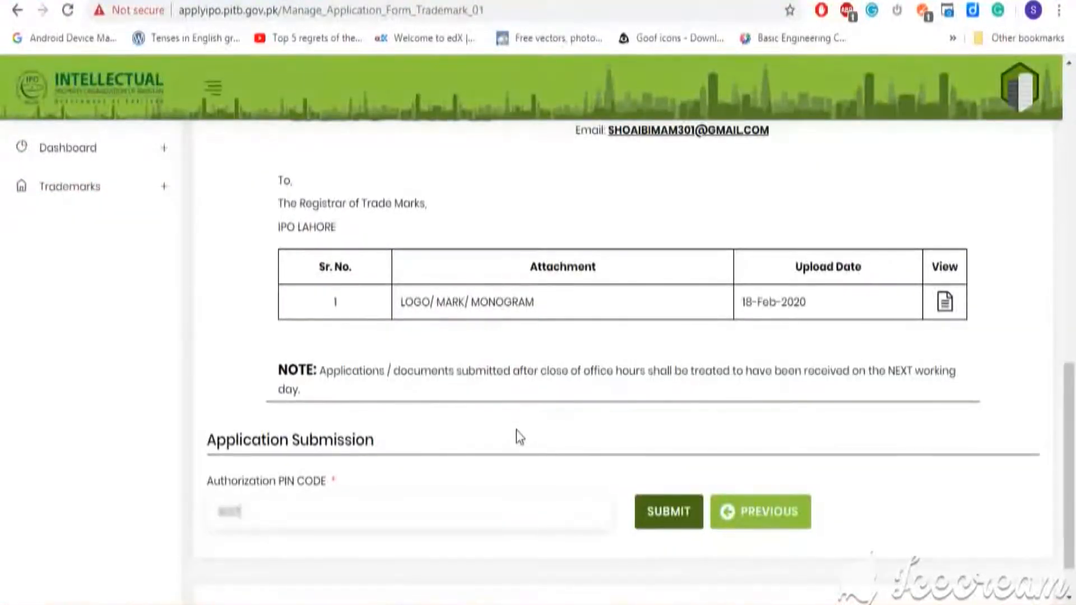
{"action": "left_click", "coordinate": [686, 514]}
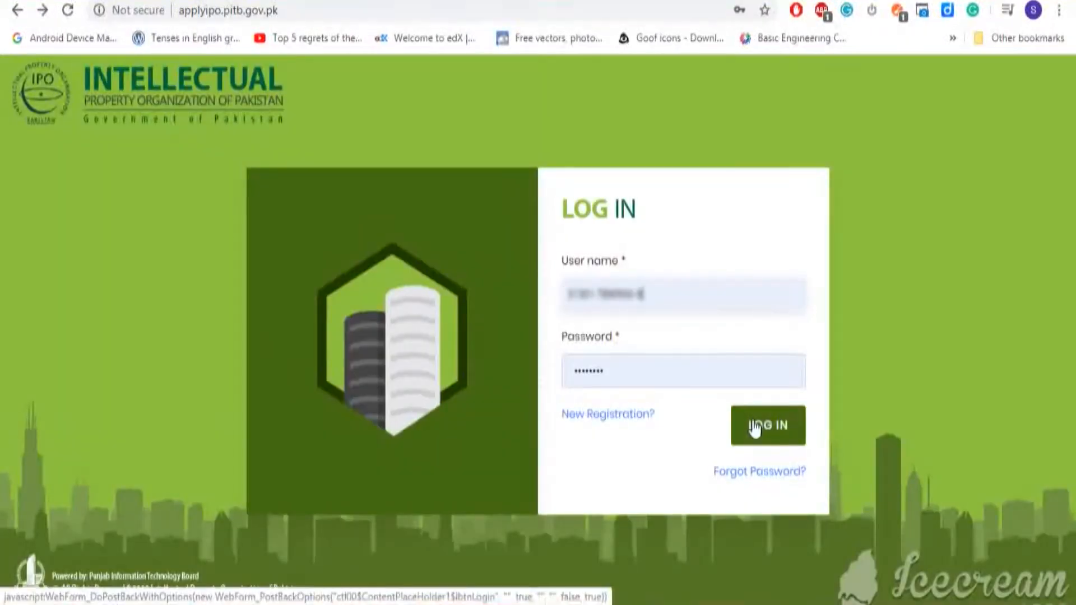
Log back in and open Trademarks > TM 01 Acknowledgement from the sidebar.
{"action": "left_click", "coordinate": [752, 424]}
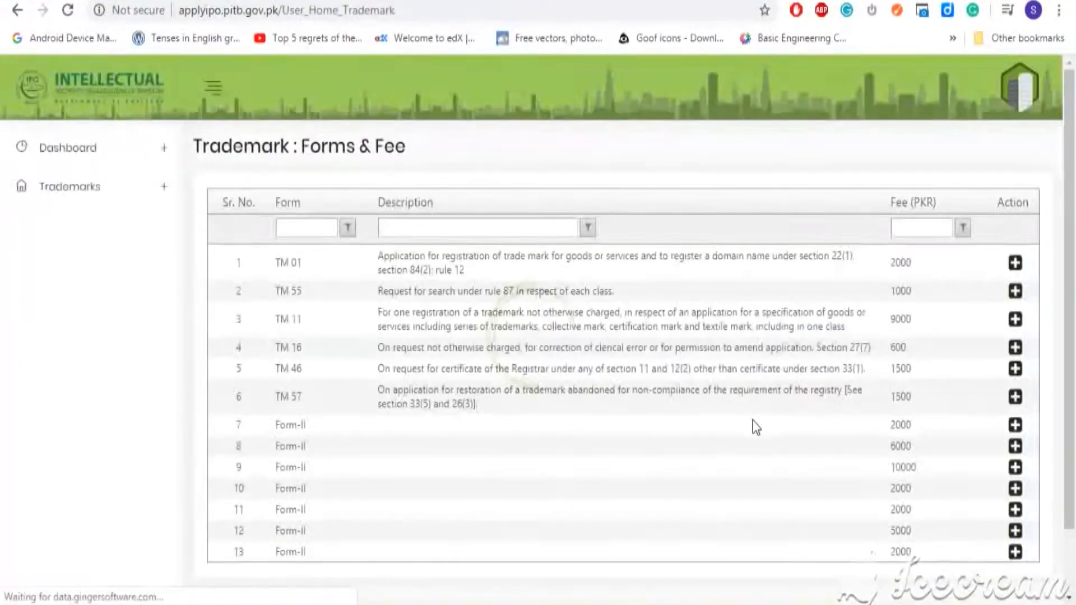
{"action": "left_click", "coordinate": [168, 196]}
{"action": "left_click", "coordinate": [145, 250]}
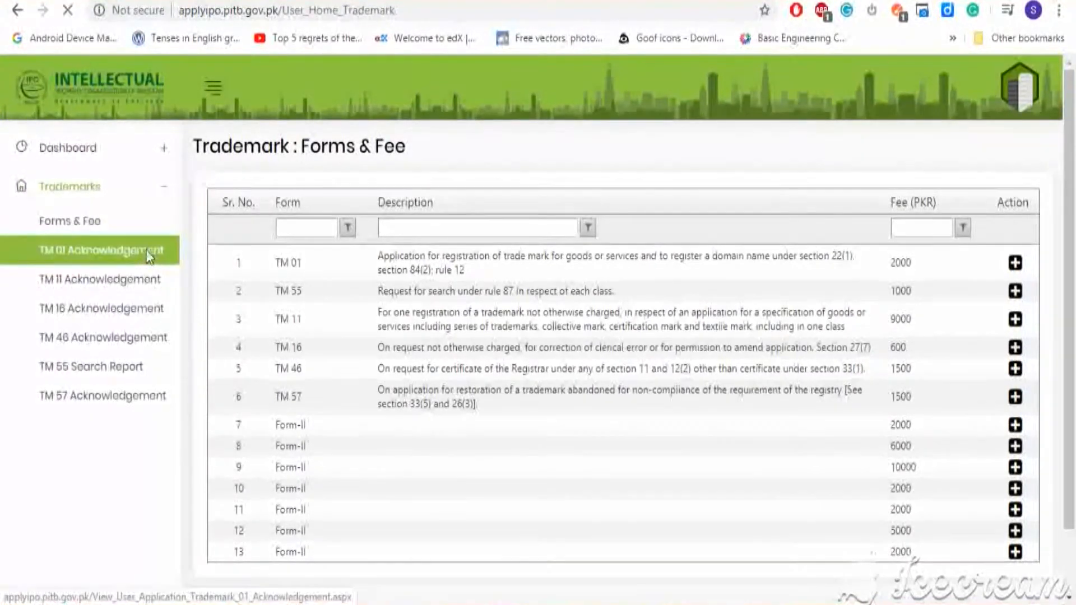